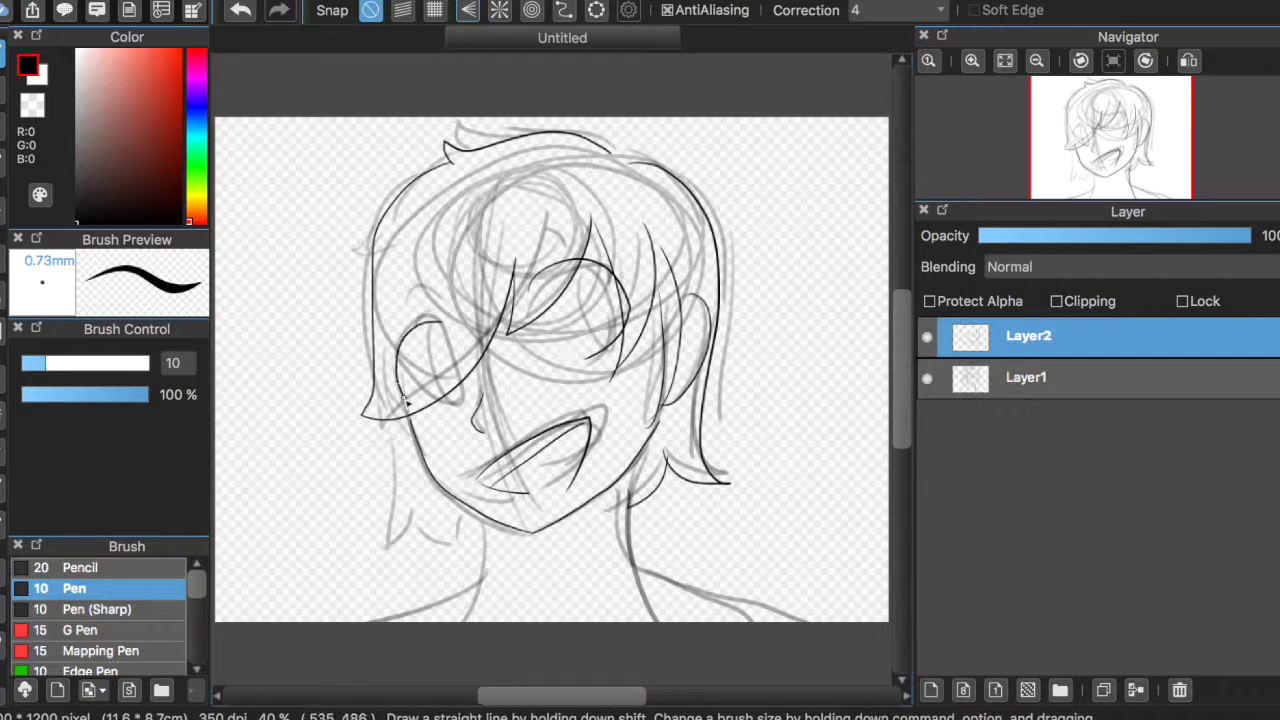
Ink the neck, shoulders and the lower hair lock beside the cheek over the rough sketch on Layer2.
{"action": "key", "text": "super+z"}
{"action": "left_click_drag", "start_coordinate": [630, 474], "coordinate": [632, 560]}
{"action": "left_click_drag", "start_coordinate": [690, 590], "coordinate": [836, 620]}
{"action": "key", "text": "super+z"}
{"action": "left_click_drag", "start_coordinate": [380, 425], "coordinate": [378, 548]}
{"action": "mouse_move", "coordinate": [430, 525]}
{"action": "left_mouse_down"}
{"action": "mouse_move", "coordinate": [492, 560]}
{"action": "mouse_move", "coordinate": [490, 596]}
{"action": "left_mouse_up"}
{"action": "key", "text": "super+z"}
{"action": "mouse_move", "coordinate": [632, 478]}
{"action": "left_mouse_down"}
{"action": "mouse_move", "coordinate": [636, 584]}
{"action": "mouse_move", "coordinate": [752, 620]}
{"action": "left_mouse_up"}
Hide the Layer1 sketch and add a layer named "Skin and Face" beneath the Layer2 line art.
{"action": "left_click", "coordinate": [927, 377]}
{"action": "left_click", "coordinate": [927, 377]}
{"action": "left_click", "coordinate": [930, 690]}
{"action": "double_click", "coordinate": [1028, 383]}
{"action": "type", "text": "Skin and Face"}
{"action": "key", "text": "Return"}
Set the Pen to size 16 in dark brown (R 68, G 46, B 19) and close the outline gap at the crown.
{"action": "left_click", "coordinate": [80, 630]}
{"action": "scroll", "coordinate": [100, 610], "scroll_direction": "down", "scroll_amount": 2}
{"action": "left_click", "coordinate": [90, 600]}
{"action": "scroll", "coordinate": [100, 600], "scroll_direction": "up", "scroll_amount": 2}
{"action": "left_click", "coordinate": [99, 609]}
{"action": "left_click", "coordinate": [128, 588]}
{"action": "scroll", "coordinate": [329, 191], "scroll_direction": "down", "scroll_amount": 1}
{"action": "left_click", "coordinate": [189, 208]}
{"action": "left_click", "coordinate": [151, 176]}
{"action": "left_click_drag", "start_coordinate": [458, 198], "coordinate": [462, 266]}
{"action": "key", "text": "super+z"}
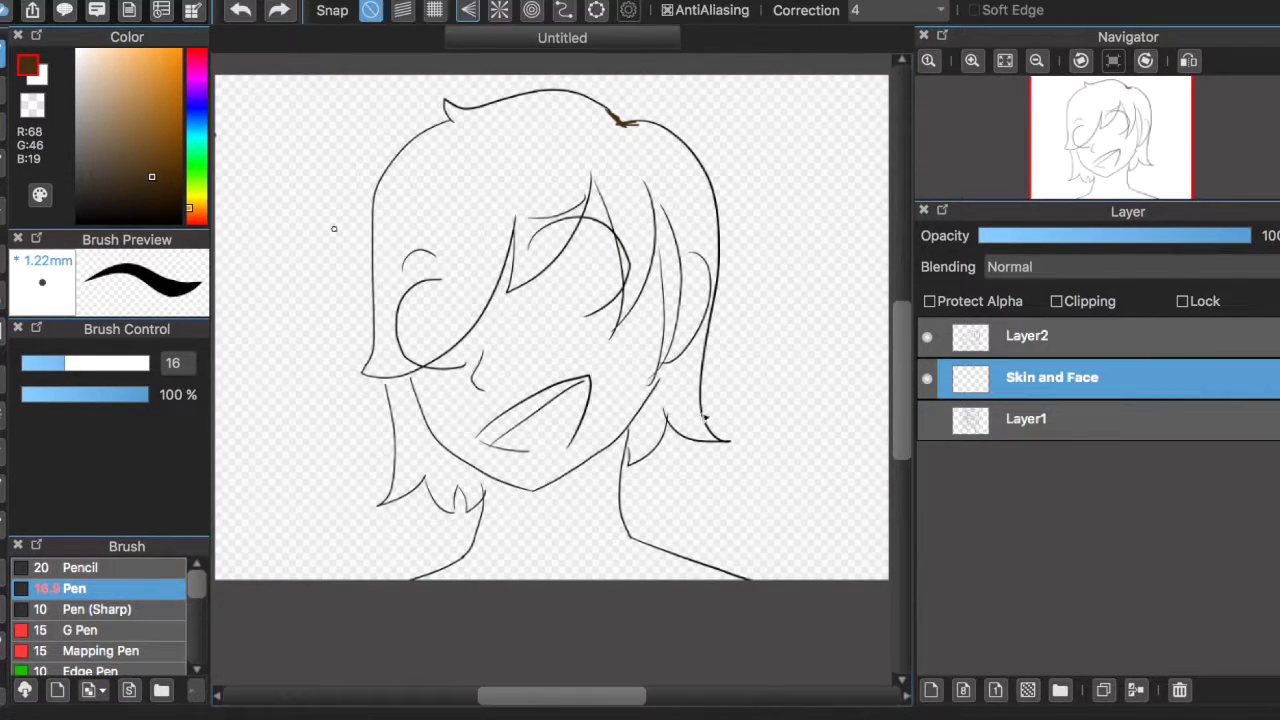
Close the remaining gaps in the hair outline beside the neck, jaw and cheeks with dark brown strokes.
{"action": "scroll", "coordinate": [710, 227], "scroll_direction": "up", "scroll_amount": 5}
{"action": "left_click_drag", "start_coordinate": [740, 484], "coordinate": [750, 522]}
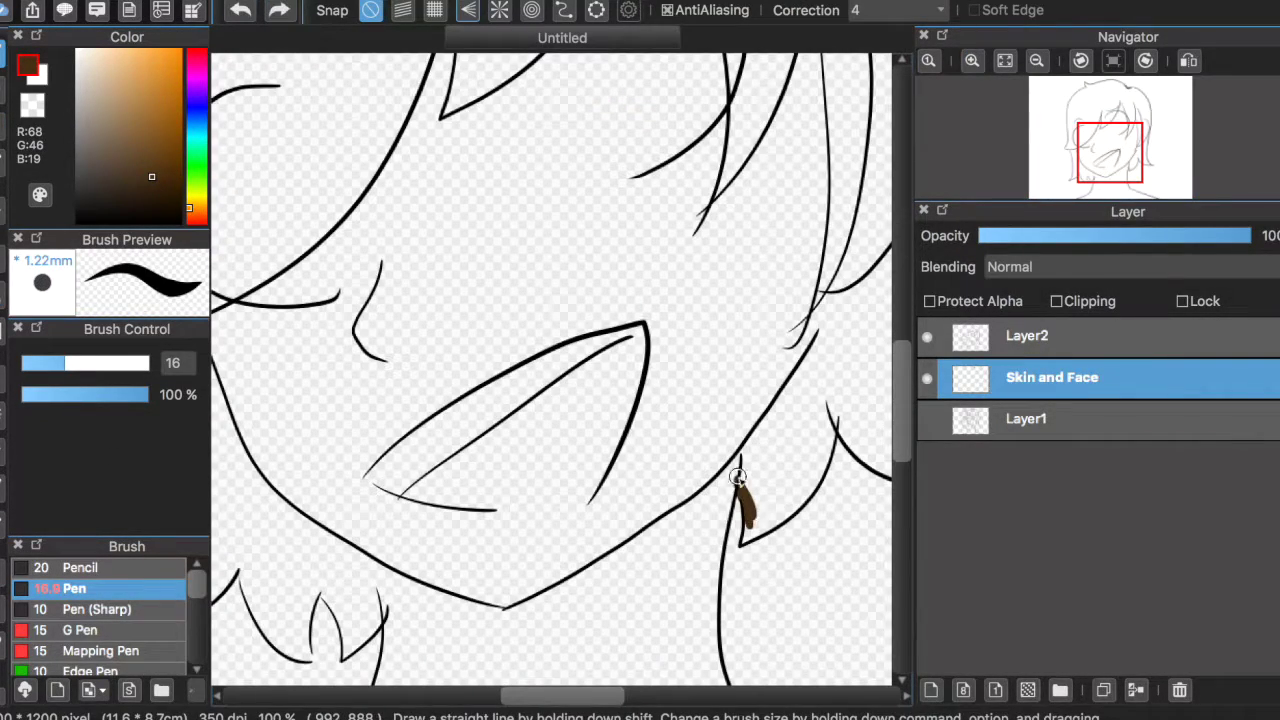
{"action": "left_click_drag", "start_coordinate": [380, 625], "coordinate": [350, 546]}
{"action": "scroll", "coordinate": [811, 343], "scroll_direction": "down", "scroll_amount": 5}
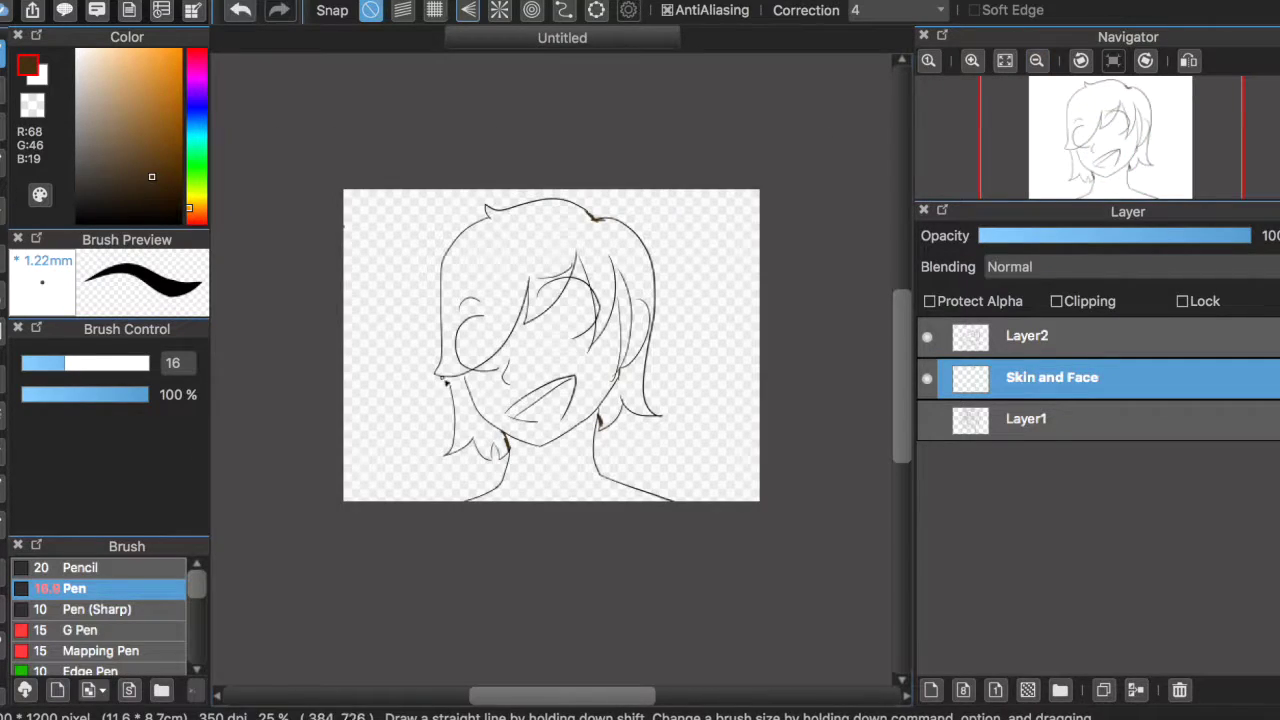
{"action": "left_click_drag", "start_coordinate": [788, 371], "coordinate": [760, 371]}
{"action": "key", "text": "w"}
{"action": "scroll", "coordinate": [551, 365], "scroll_direction": "up", "scroll_amount": 1}
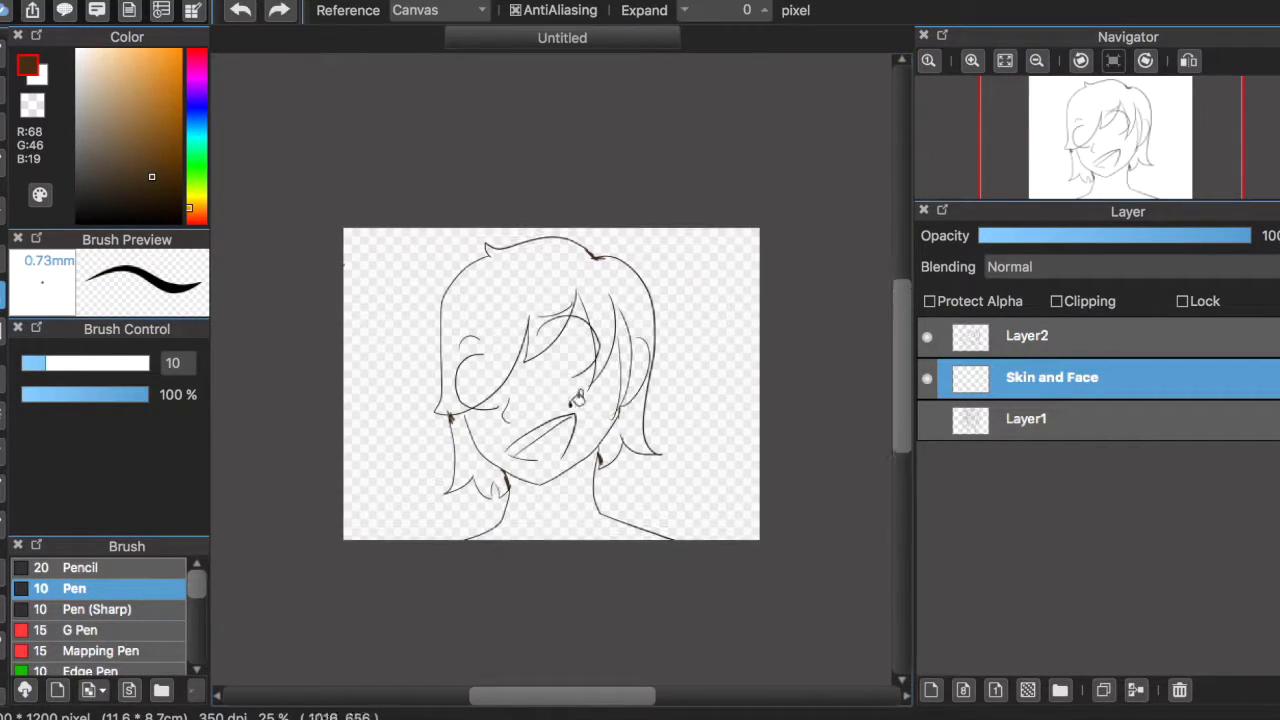
{"action": "scroll", "coordinate": [788, 266], "scroll_direction": "up", "scroll_amount": 4}
{"action": "scroll", "coordinate": [788, 266], "scroll_direction": "down", "scroll_amount": 2}
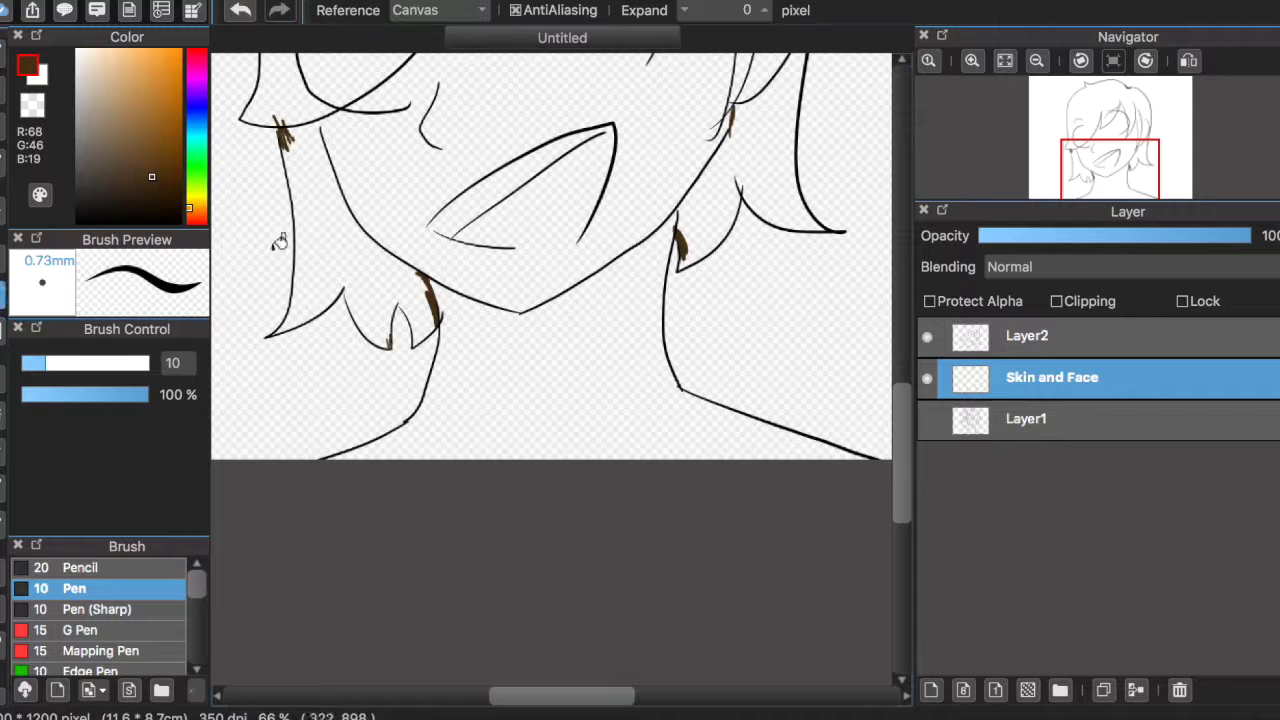
{"action": "scroll", "coordinate": [788, 266], "scroll_direction": "up", "scroll_amount": 5}
{"action": "key", "text": "b"}
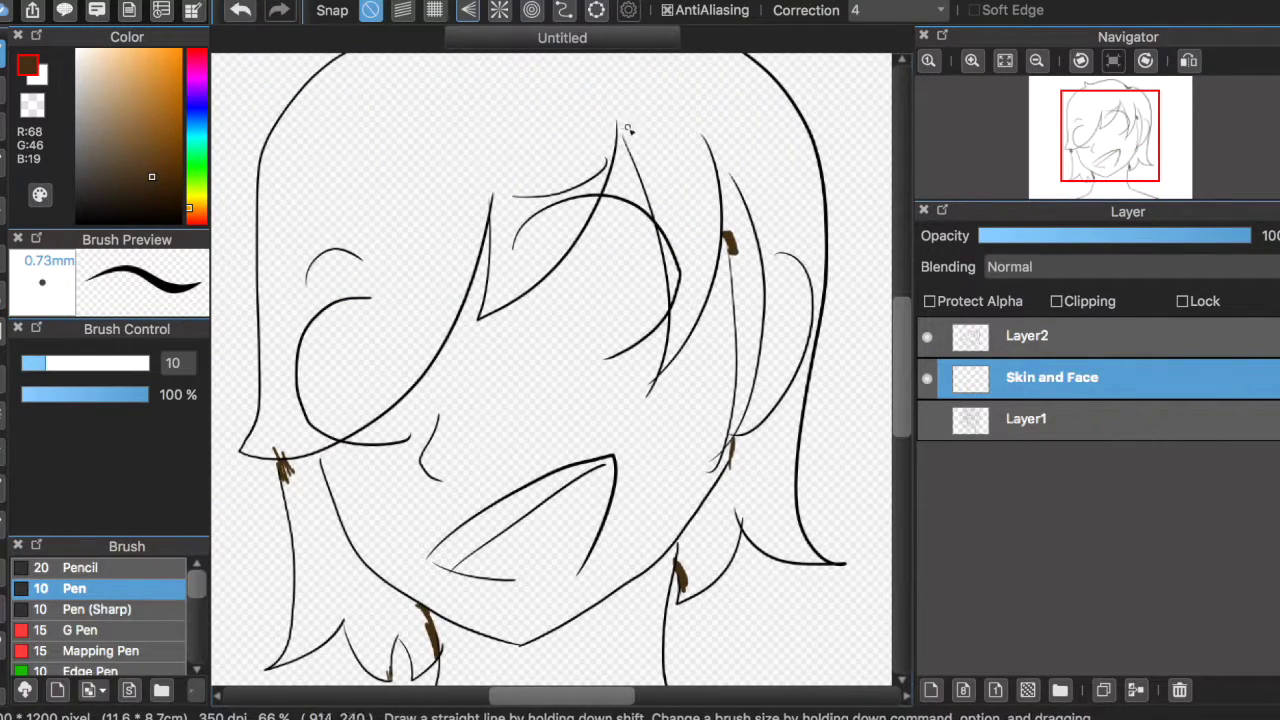
Bucket-fill the main hair mass and the lower lock beside the cheek with dark brown.
{"action": "key", "text": "g"}
{"action": "left_click", "coordinate": [443, 206]}
{"action": "left_click", "coordinate": [397, 430]}
{"action": "key", "text": "ctrl+z"}
{"action": "key", "text": "b"}
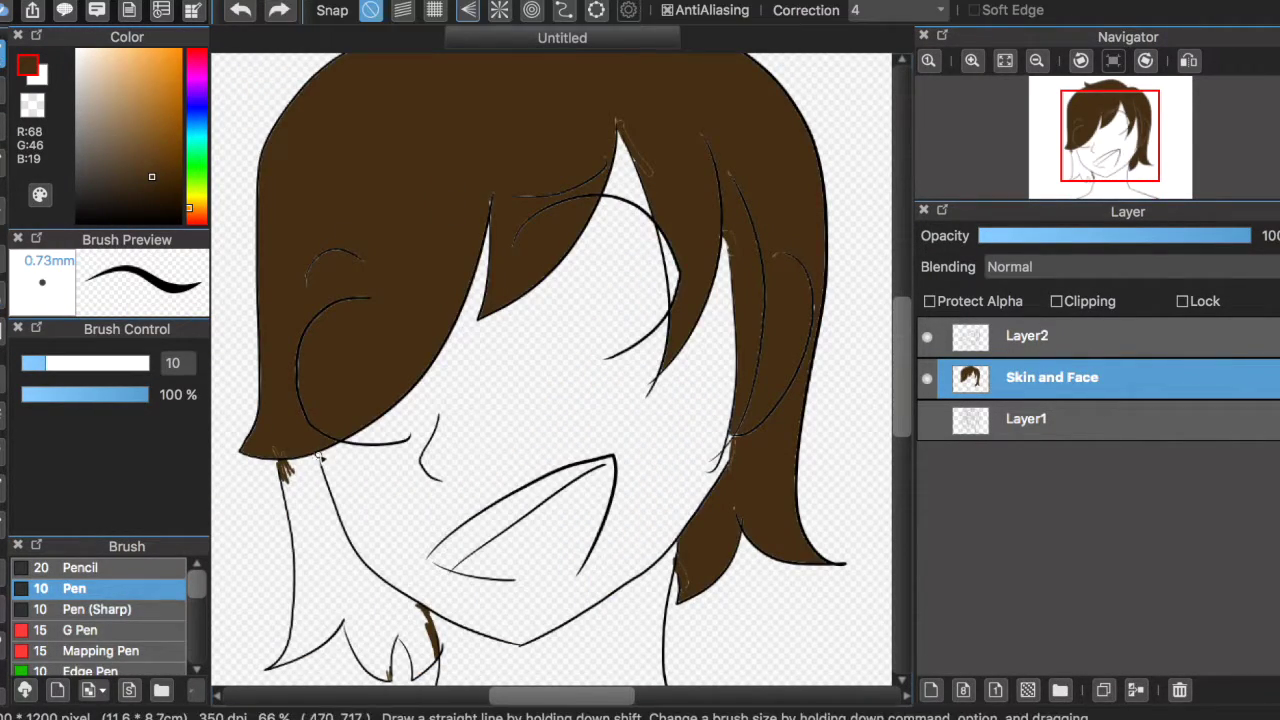
{"action": "key", "text": "g"}
{"action": "left_click", "coordinate": [330, 560]}
{"action": "scroll", "coordinate": [366, 264], "scroll_direction": "down", "scroll_amount": 1}
Paint over the unfilled specks along the hair's edges and bangs with the dark brown Pen.
{"action": "key", "text": "b"}
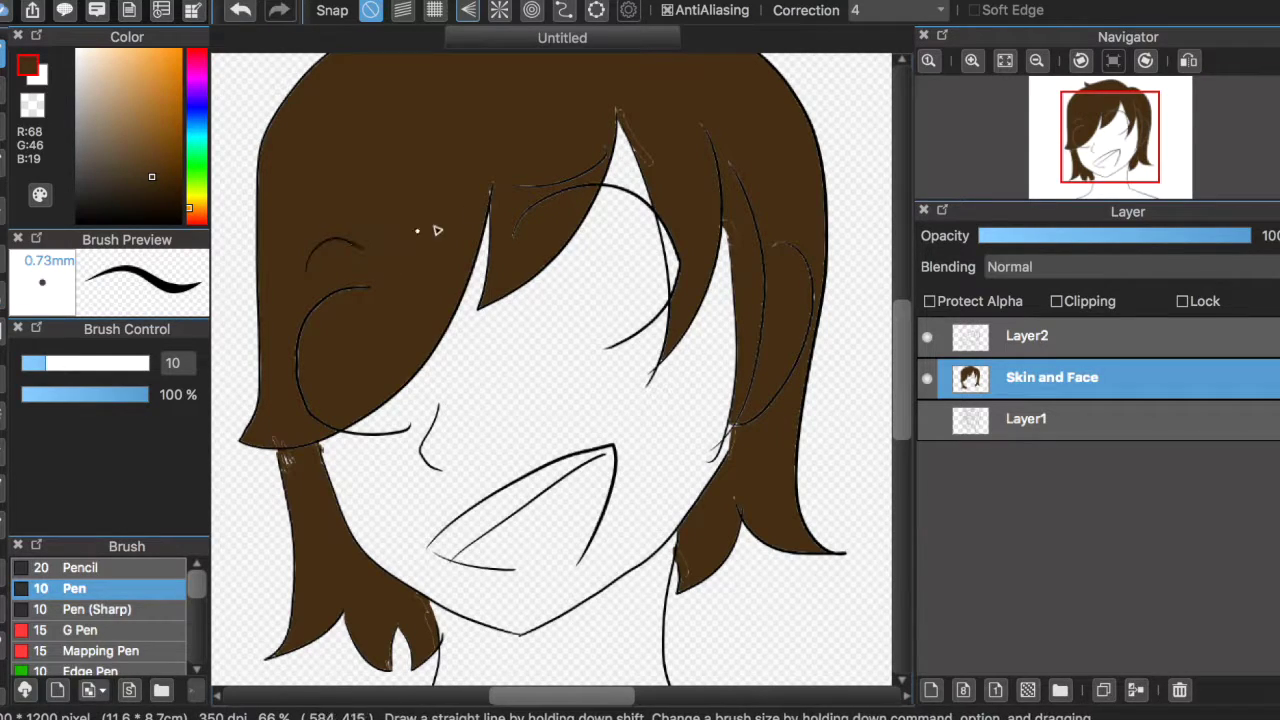
{"action": "scroll", "coordinate": [683, 222], "scroll_direction": "down", "scroll_amount": 1}
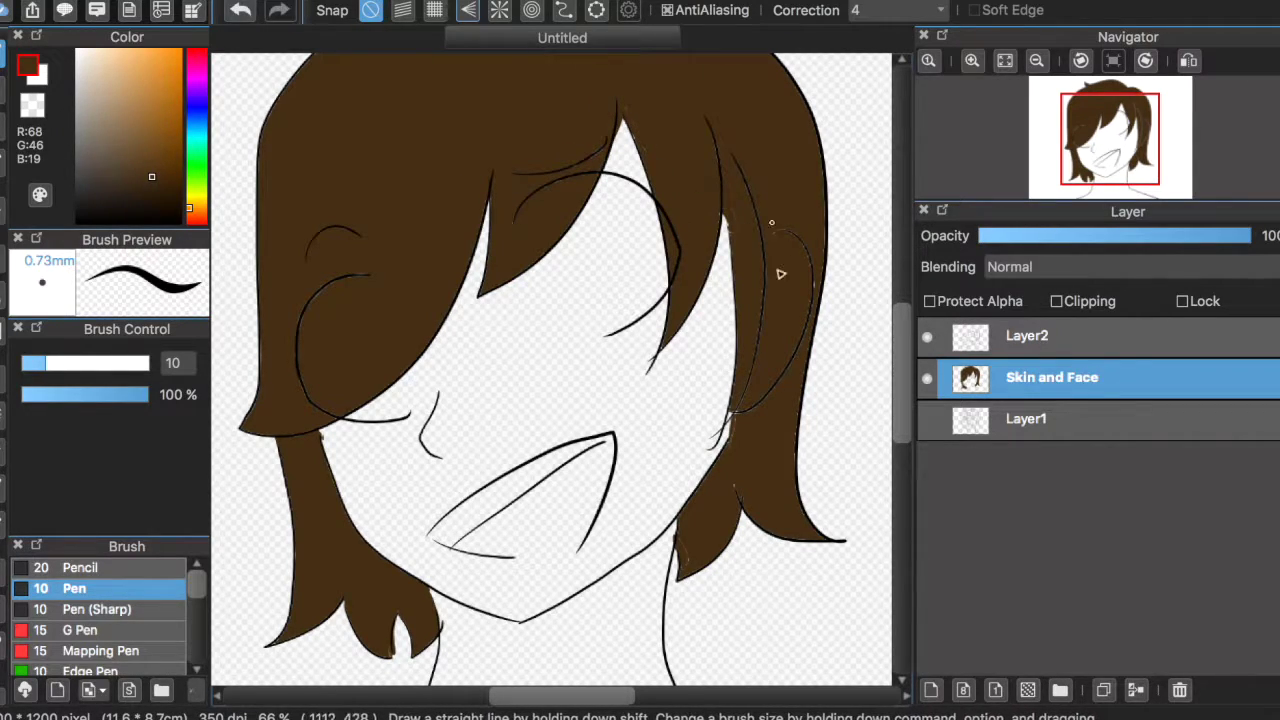
{"action": "scroll", "coordinate": [805, 370], "scroll_direction": "up", "scroll_amount": 3}
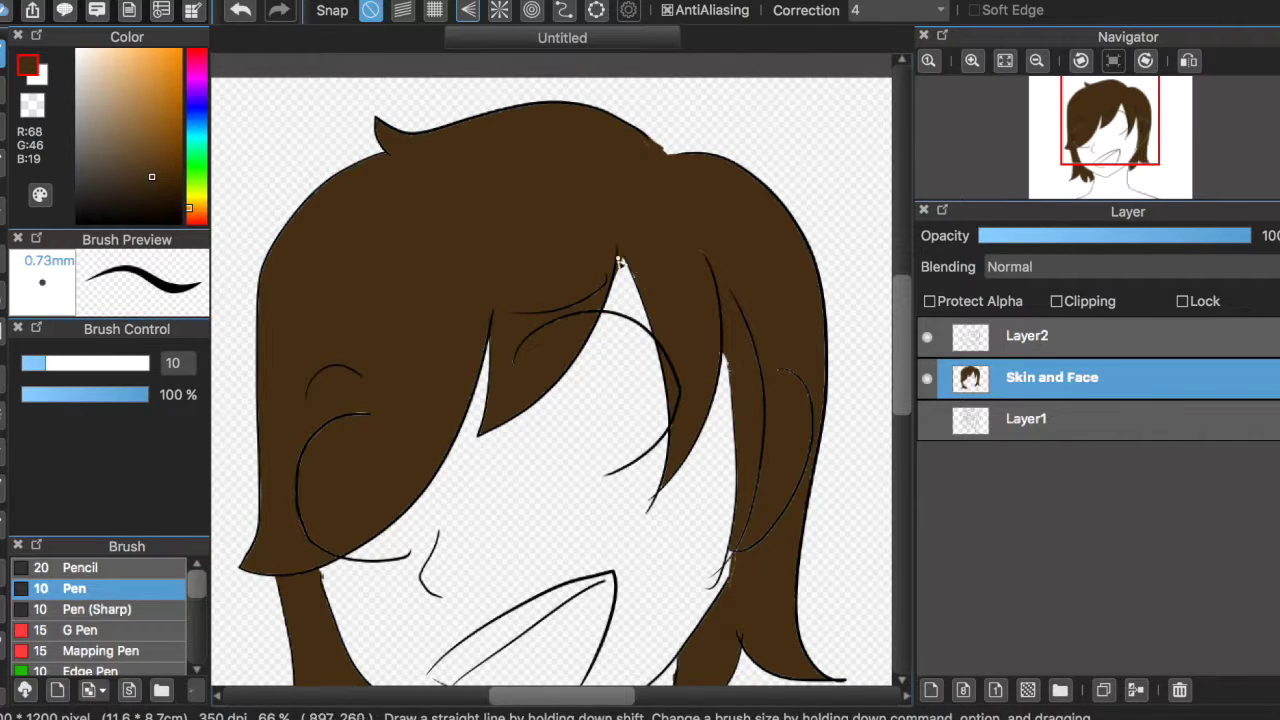
{"action": "scroll", "coordinate": [617, 258], "scroll_direction": "down", "scroll_amount": 3}
Rename the coloured layer "Hair" and add a layer above it named "Skin & face".
{"action": "double_click", "coordinate": [1052, 377]}
{"action": "type", "text": "Hair"}
{"action": "key", "text": "Return"}
{"action": "left_click", "coordinate": [931, 690]}
{"action": "double_click", "coordinate": [1004, 381]}
{"action": "type", "text": "Skin & face"}
{"action": "key", "text": "Return"}
Close the top of the ear in tan (R 216, G 174, B 121) and fill the ear.
{"action": "scroll", "coordinate": [550, 300], "scroll_direction": "up", "scroll_amount": 5}
{"action": "left_click", "coordinate": [121, 74]}
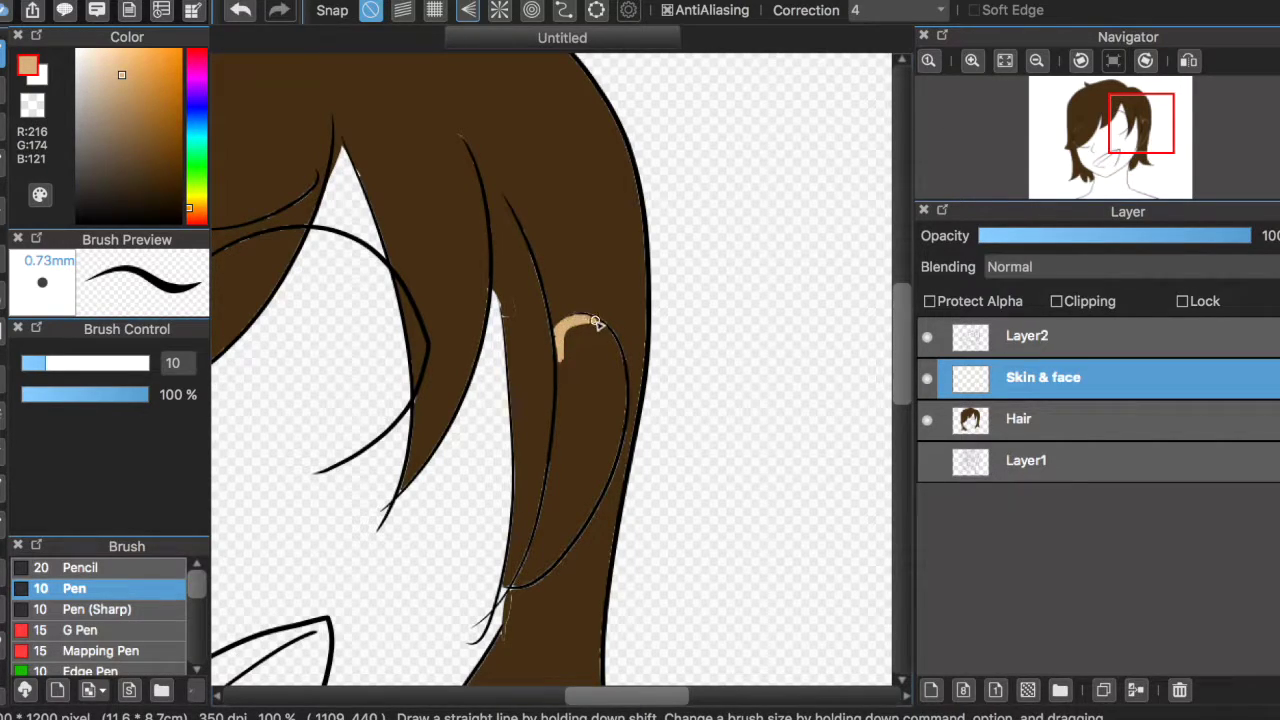
{"action": "key", "text": "g"}
{"action": "left_click", "coordinate": [589, 423]}
Touch up the dark brown hair near the ear on the Hair layer and even out the ear's tan fill.
{"action": "left_click", "coordinate": [1040, 419]}
{"action": "left_click", "coordinate": [151, 176]}
{"action": "key", "text": "b"}
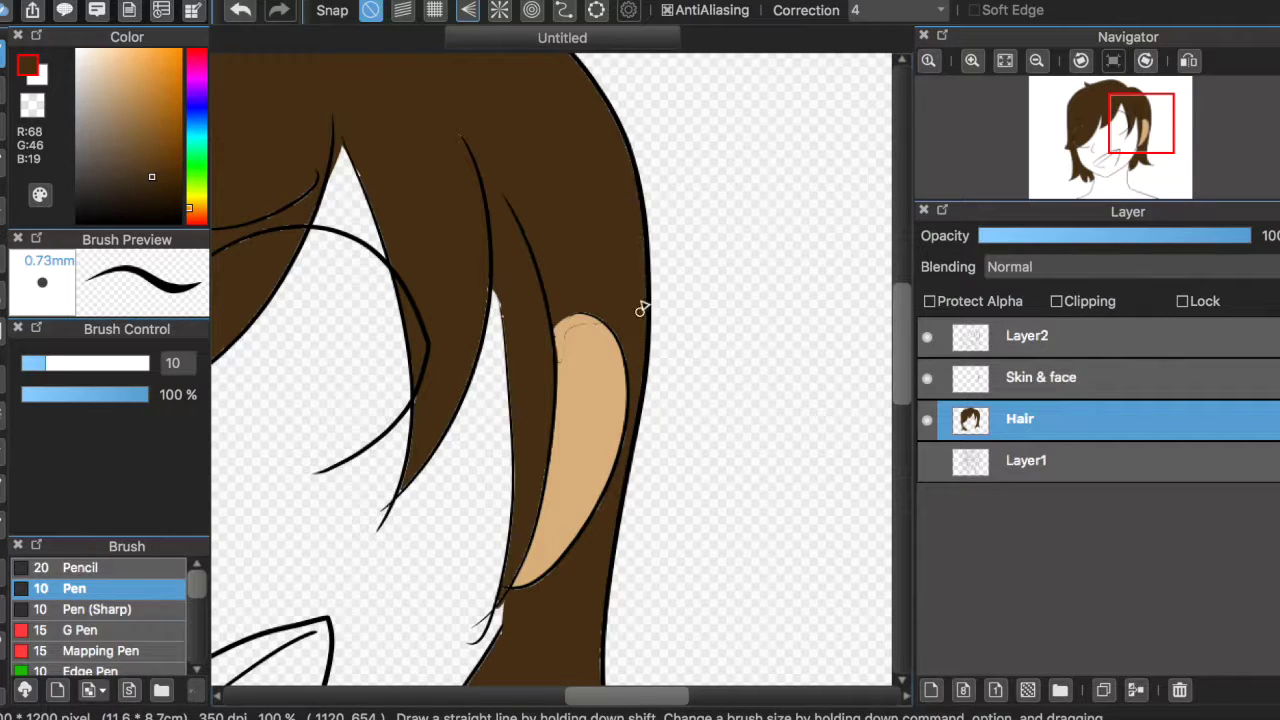
{"action": "left_click", "coordinate": [565, 330], "text": "alt"}
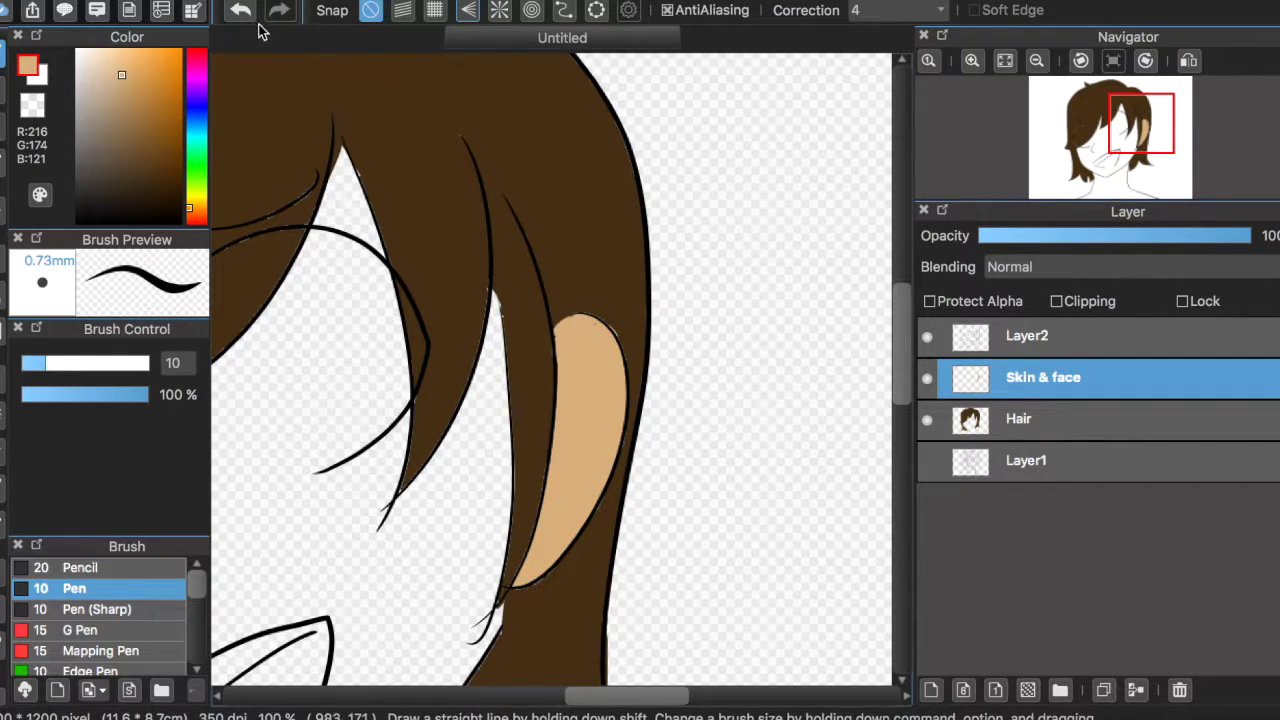
Bucket-fill the face, neck and shoulders with tan on the Skin & face layer.
{"action": "key", "text": "super+minus"}
{"action": "left_click", "coordinate": [971, 60]}
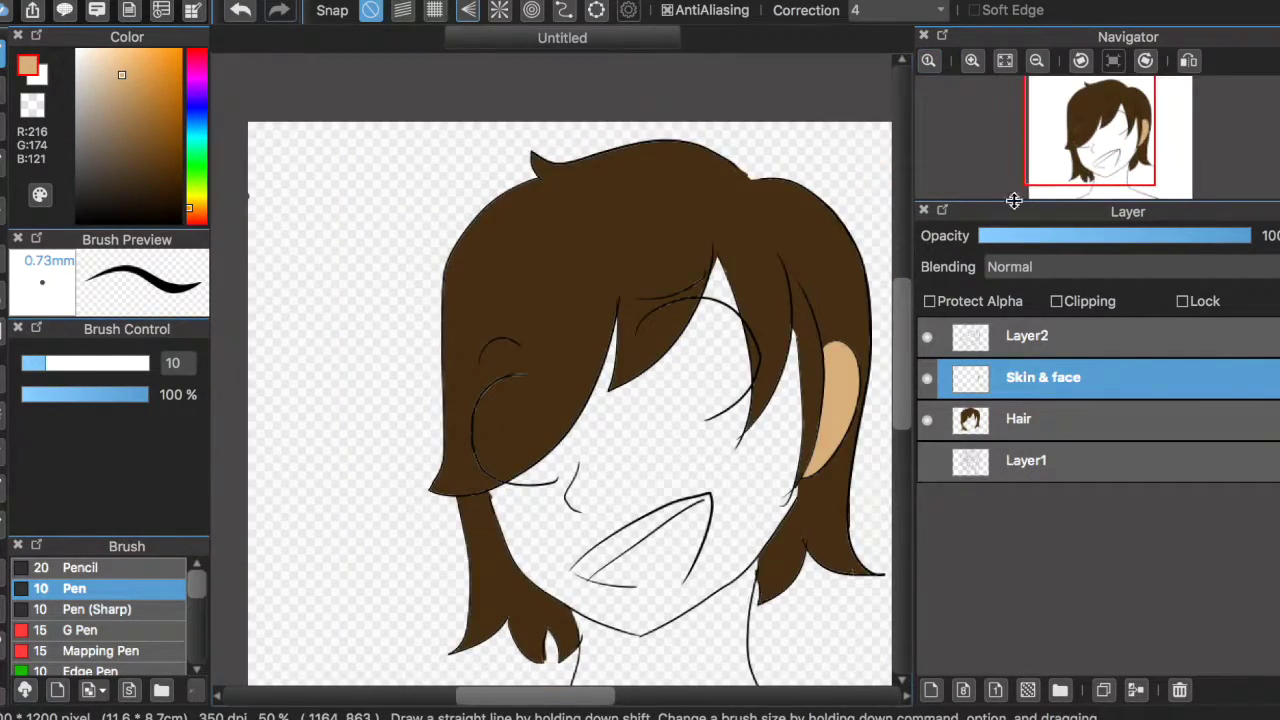
{"action": "key", "text": "g"}
{"action": "left_click", "coordinate": [610, 330]}
{"action": "left_click", "coordinate": [622, 590]}
{"action": "scroll", "coordinate": [700, 500], "scroll_direction": "down", "scroll_amount": 3}
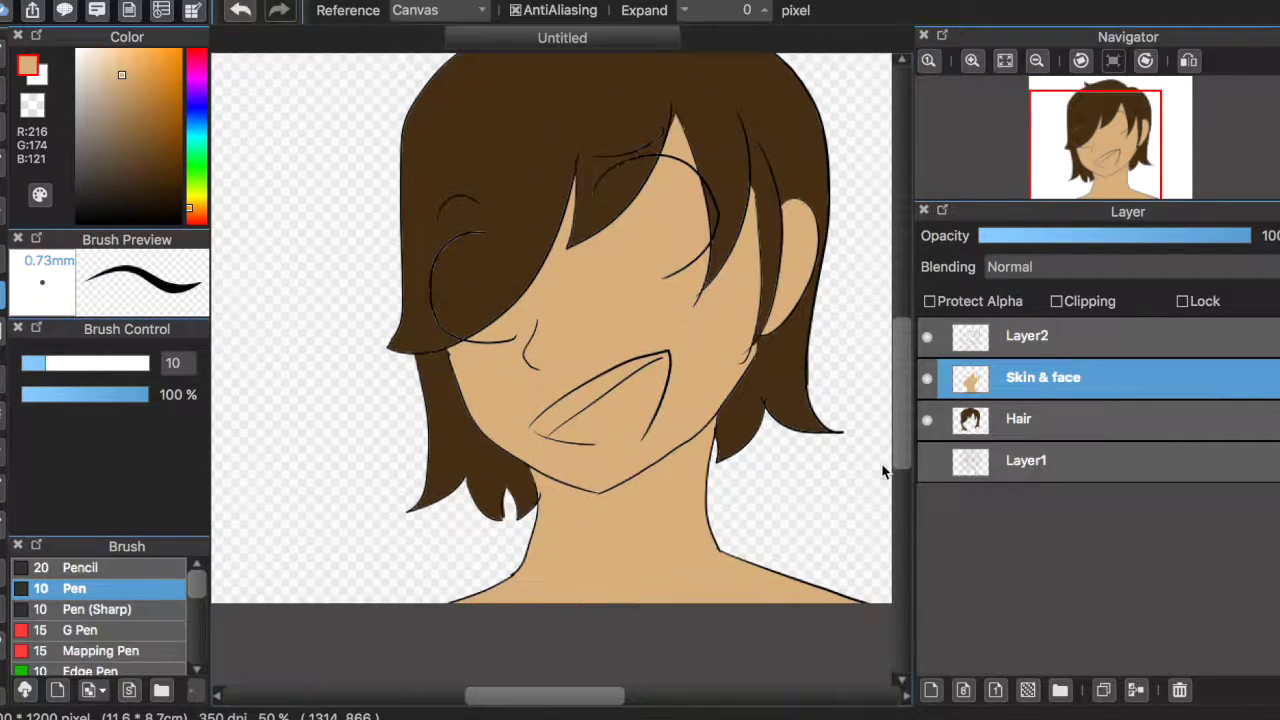
Close the open side of the hair-covered eye with white strokes and fill the eye white.
{"action": "left_click", "coordinate": [78, 50]}
{"action": "key", "text": "super+plus"}
{"action": "key", "text": "super+plus"}
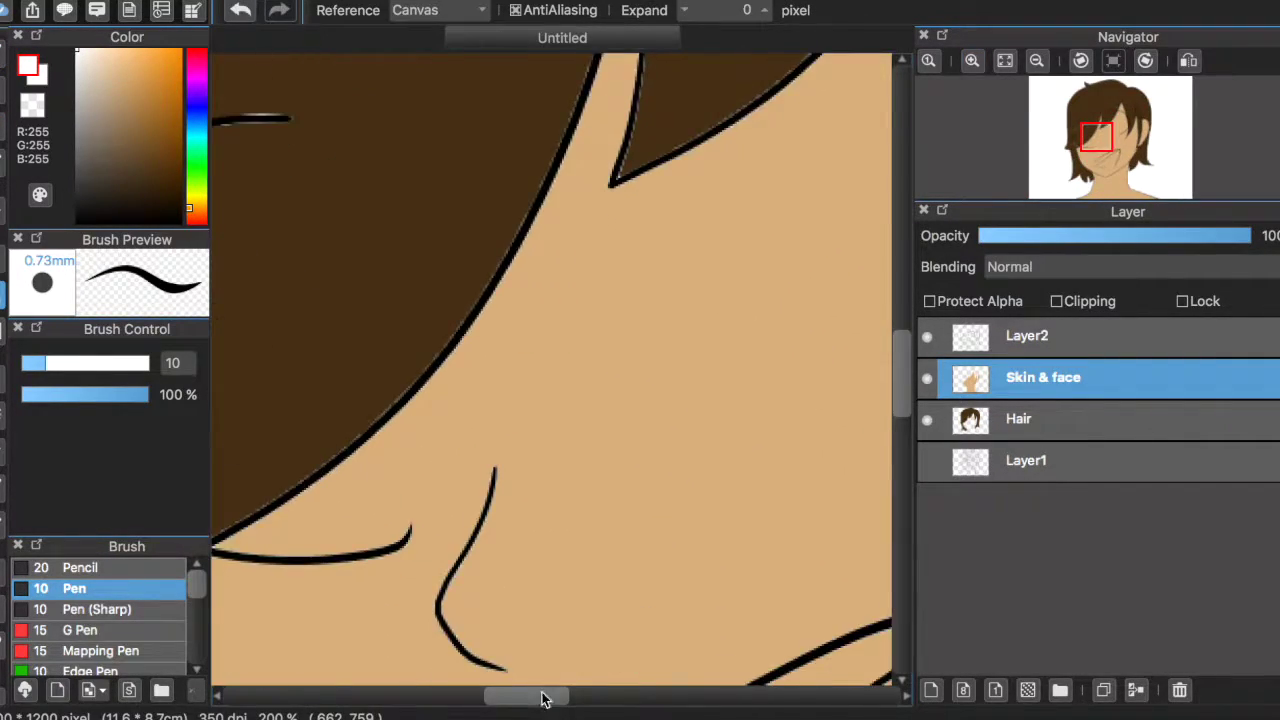
{"action": "key", "text": "b"}
{"action": "mouse_move", "coordinate": [612, 106]}
{"action": "left_mouse_down"}
{"action": "mouse_move", "coordinate": [666, 246]}
{"action": "mouse_move", "coordinate": [694, 386]}
{"action": "left_mouse_up"}
{"action": "left_click_drag", "start_coordinate": [645, 190], "coordinate": [728, 500]}
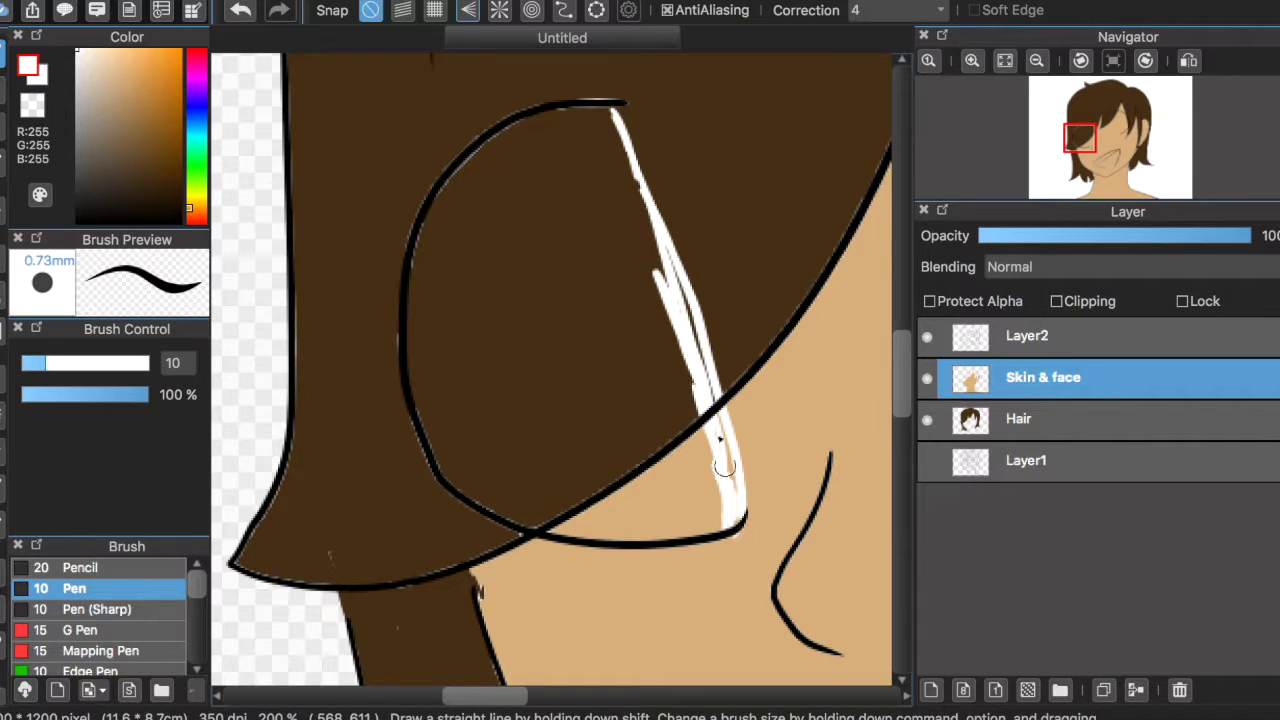
{"action": "key", "text": "g"}
{"action": "left_click", "coordinate": [466, 277]}
Touch up the hair's outer edge and tips around the face in dark brown on the Hair layer.
{"action": "left_click", "coordinate": [1195, 430]}
{"action": "key", "text": "b"}
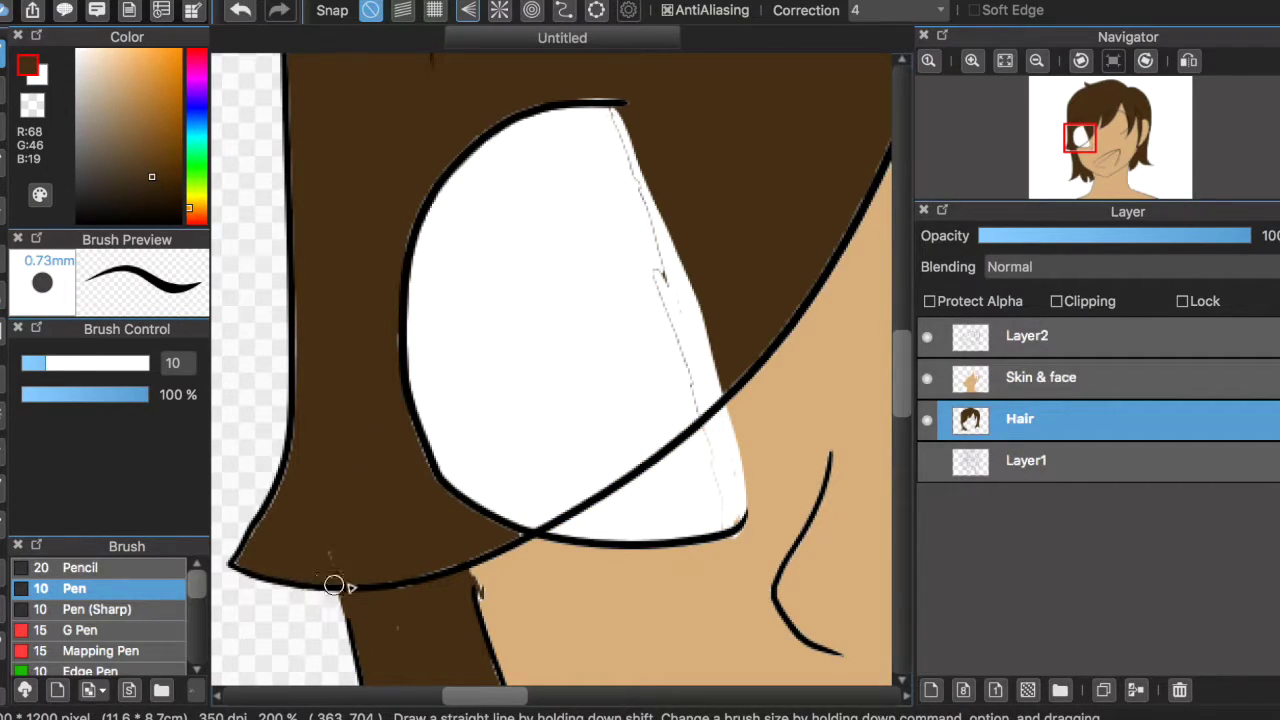
{"action": "mouse_move", "coordinate": [272, 503]}
{"action": "left_mouse_down"}
{"action": "mouse_move", "coordinate": [292, 442]}
{"action": "mouse_move", "coordinate": [299, 318]}
{"action": "left_mouse_up"}
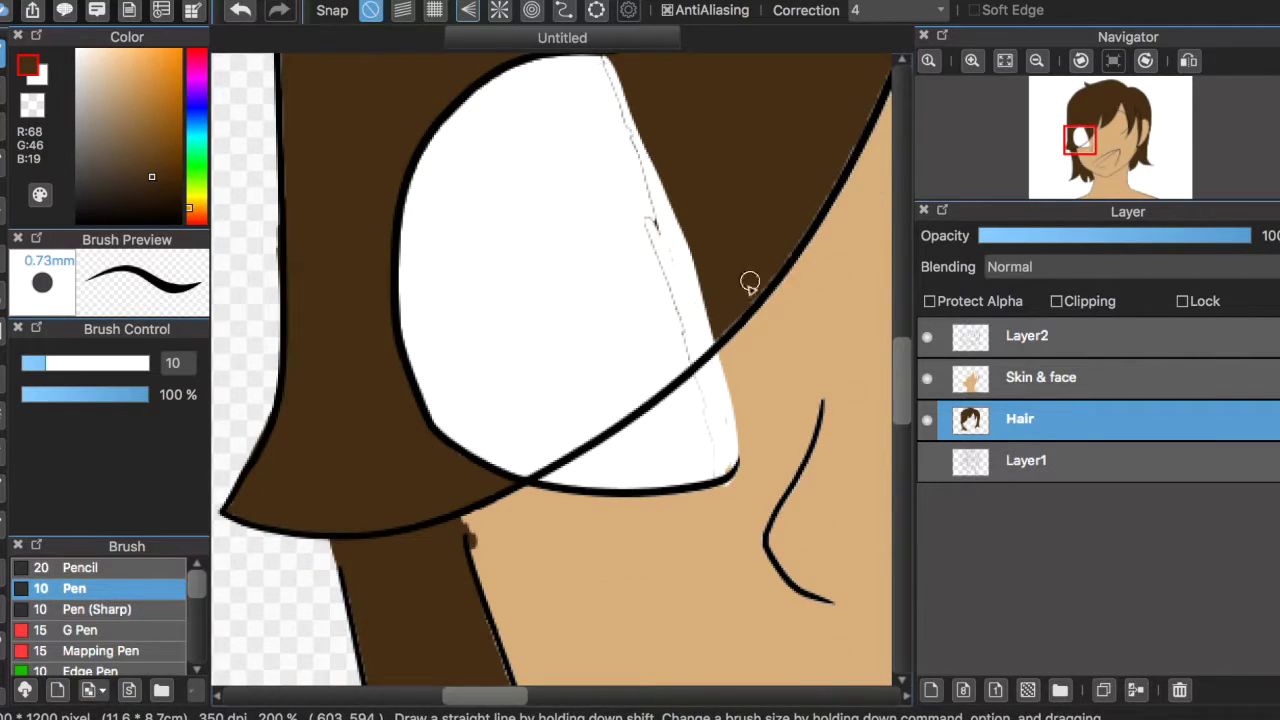
{"action": "key", "text": "super+minus"}
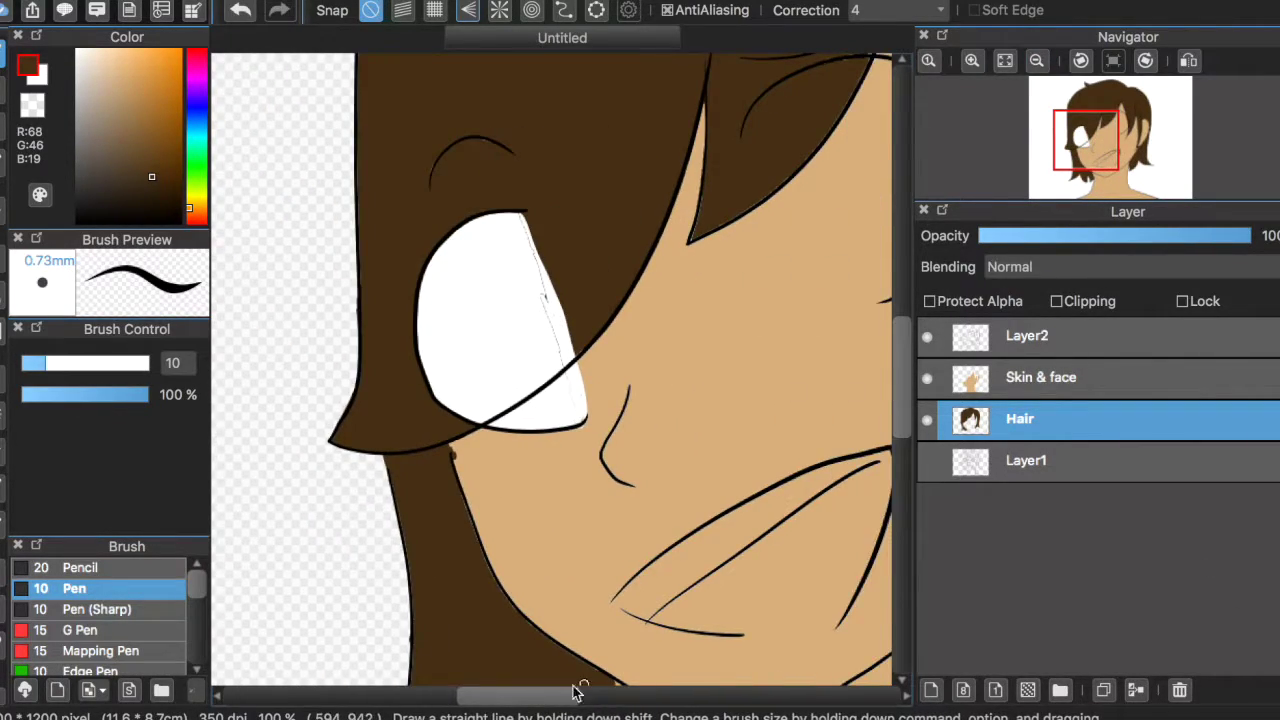
{"action": "key", "text": "super+minus"}
{"action": "left_click_drag", "start_coordinate": [600, 204], "coordinate": [615, 204]}
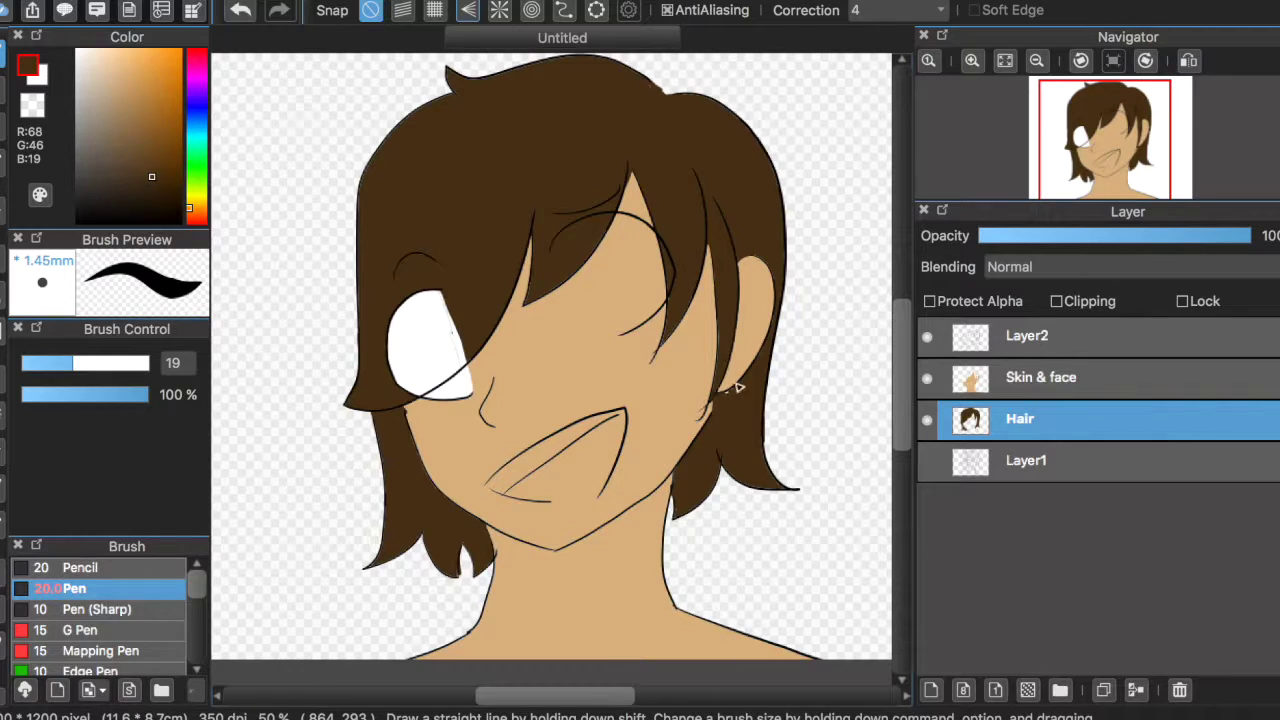
Clean up the first eye's white fill on the Skin & face layer, then close and fill the other eye white.
{"action": "left_click", "coordinate": [423, 343], "text": "super"}
{"action": "left_click", "coordinate": [423, 343], "text": "alt"}
{"action": "key", "text": "super+plus"}
{"action": "scroll", "coordinate": [596, 352], "scroll_direction": "left", "scroll_amount": 3}
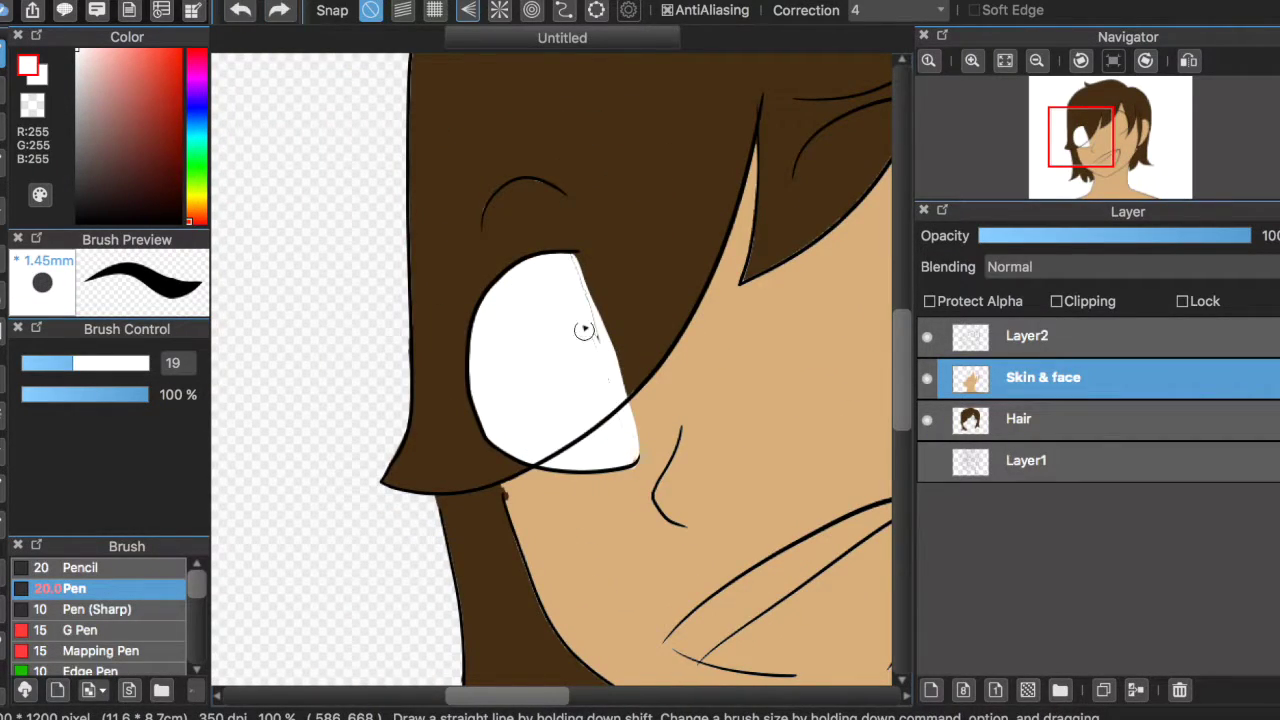
{"action": "scroll", "coordinate": [575, 710], "scroll_direction": "right", "scroll_amount": 5}
{"action": "left_click_drag", "start_coordinate": [370, 125], "coordinate": [471, 329]}
{"action": "key", "text": "g"}
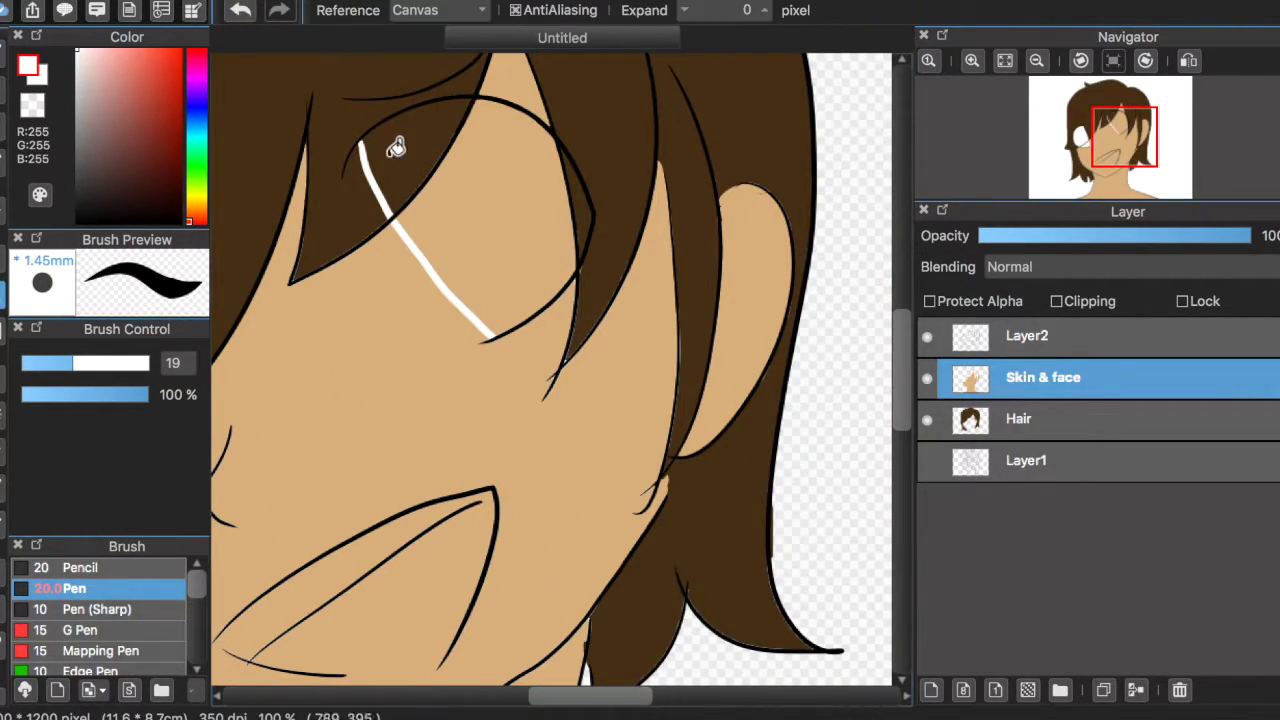
{"action": "left_click", "coordinate": [380, 148]}
{"action": "key", "text": "b"}
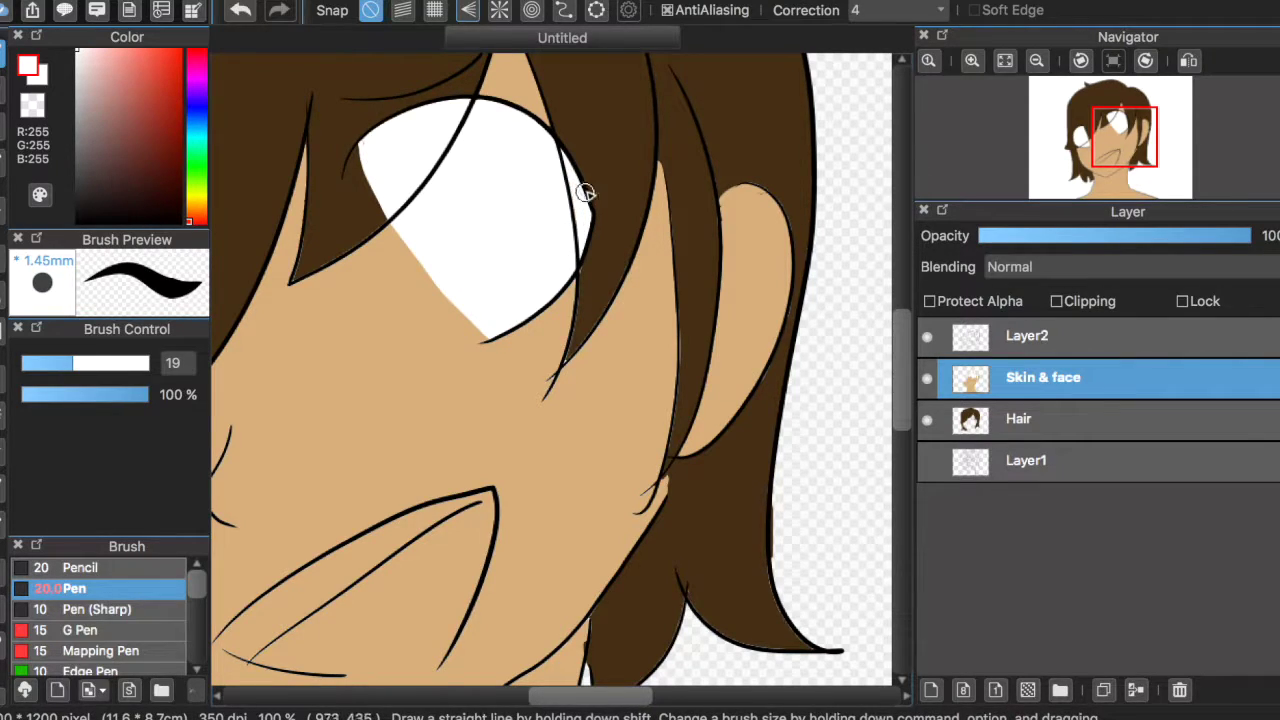
{"action": "key", "text": "super+minus"}
{"action": "left_click_drag", "start_coordinate": [195, 160], "coordinate": [194, 165]}
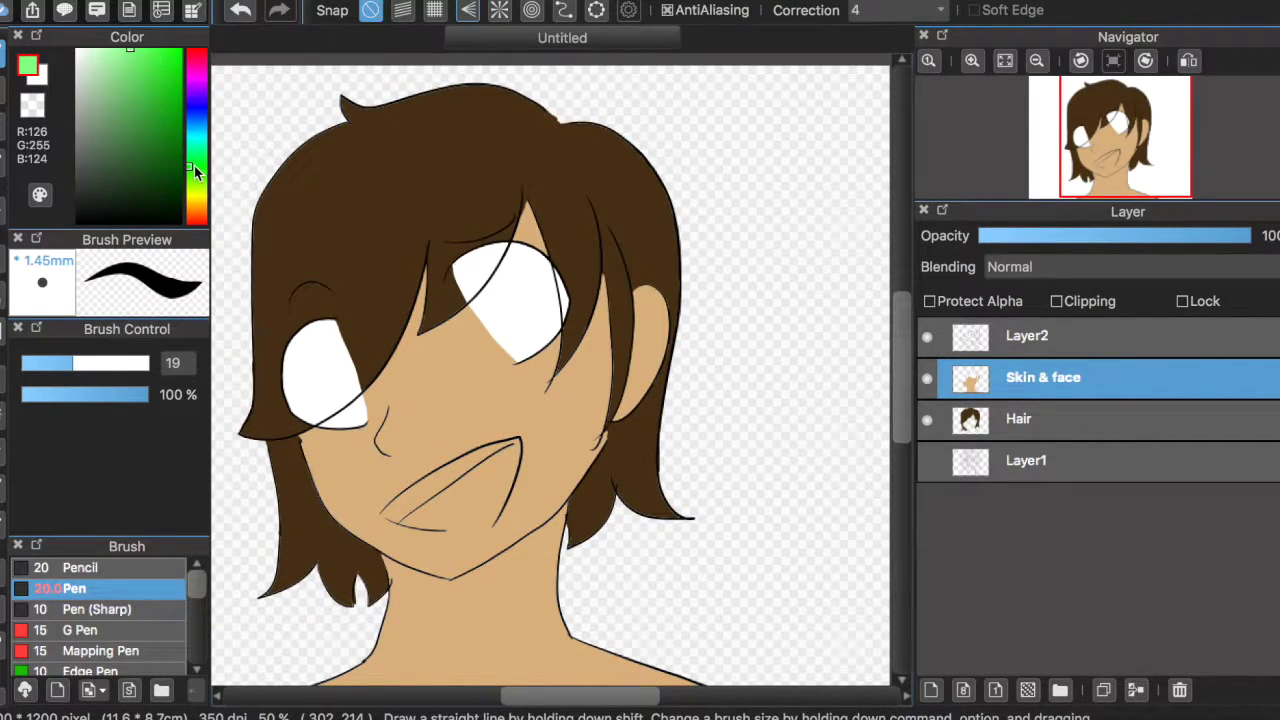
{"action": "left_click_drag", "start_coordinate": [488, 248], "coordinate": [548, 350]}
{"action": "key", "text": "super+z"}
{"action": "key", "text": "super+plus"}
{"action": "scroll", "coordinate": [550, 370], "scroll_direction": "left", "scroll_amount": 4}
{"action": "mouse_move", "coordinate": [690, 262]}
{"action": "left_mouse_down"}
{"action": "mouse_move", "coordinate": [766, 414]}
{"action": "mouse_move", "coordinate": [692, 265]}
{"action": "left_mouse_up"}
{"action": "left_click", "coordinate": [256, 10]}
Outline an iris in each eye in light green (R 143, G 249, B 152) and fill both irises.
{"action": "left_click", "coordinate": [114, 49]}
{"action": "left_click", "coordinate": [194, 162]}
{"action": "left_click_drag", "start_coordinate": [693, 258], "coordinate": [700, 252]}
{"action": "mouse_move", "coordinate": [345, 414]}
{"action": "left_mouse_down"}
{"action": "mouse_move", "coordinate": [400, 609]}
{"action": "mouse_move", "coordinate": [425, 405]}
{"action": "left_mouse_up"}
{"action": "key", "text": "super+minus"}
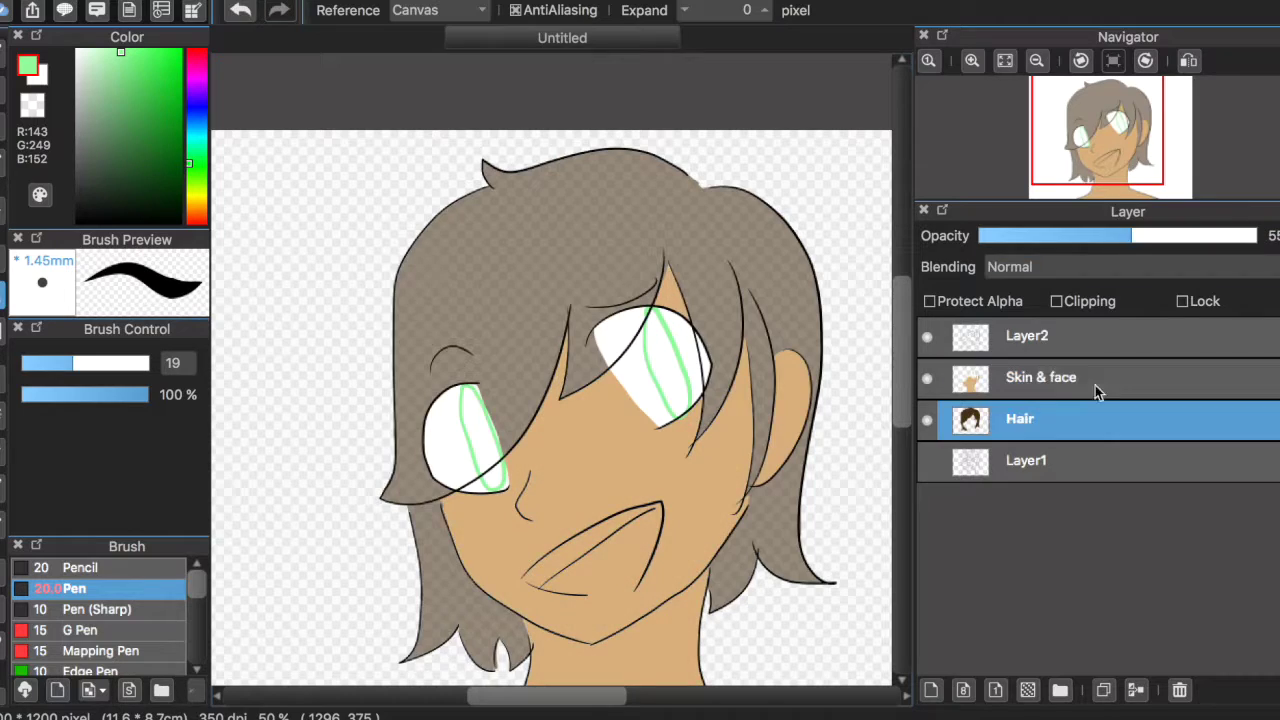
{"action": "left_click", "coordinate": [503, 472]}
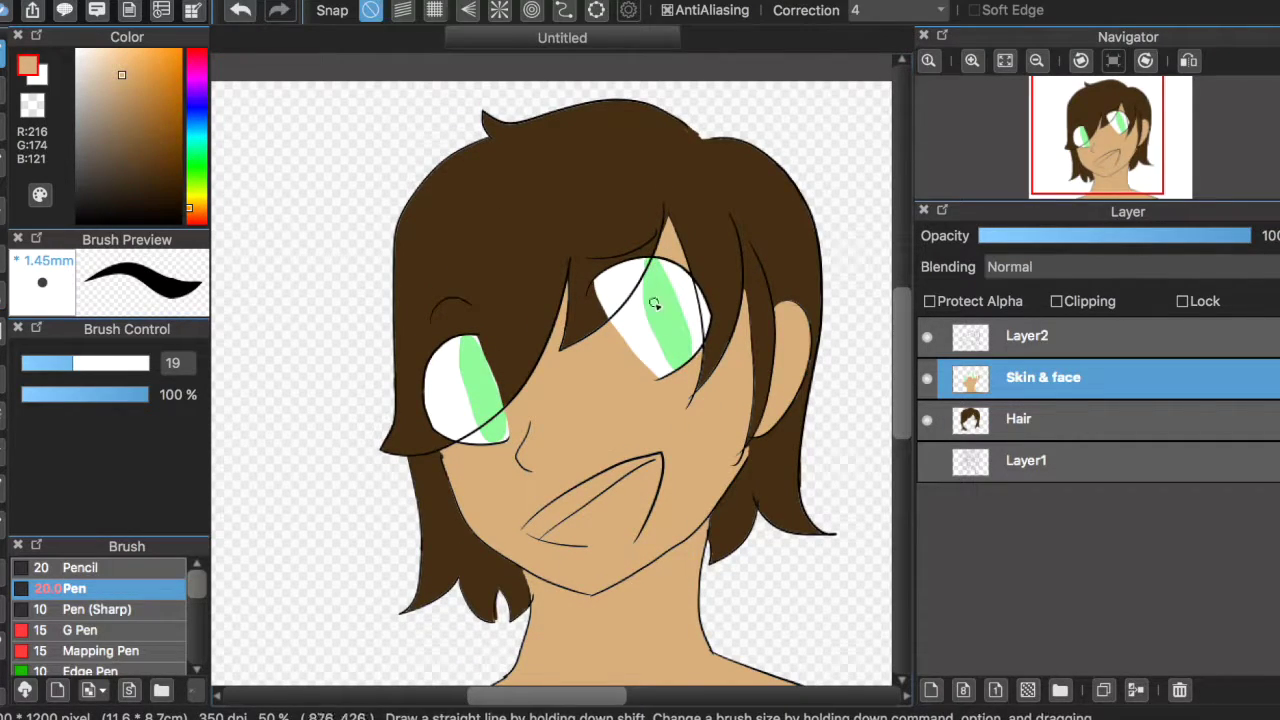
Close the gaps at both ends of the upper teeth with white and fill the teeth white.
{"action": "scroll", "coordinate": [590, 560], "scroll_direction": "up", "scroll_amount": 5}
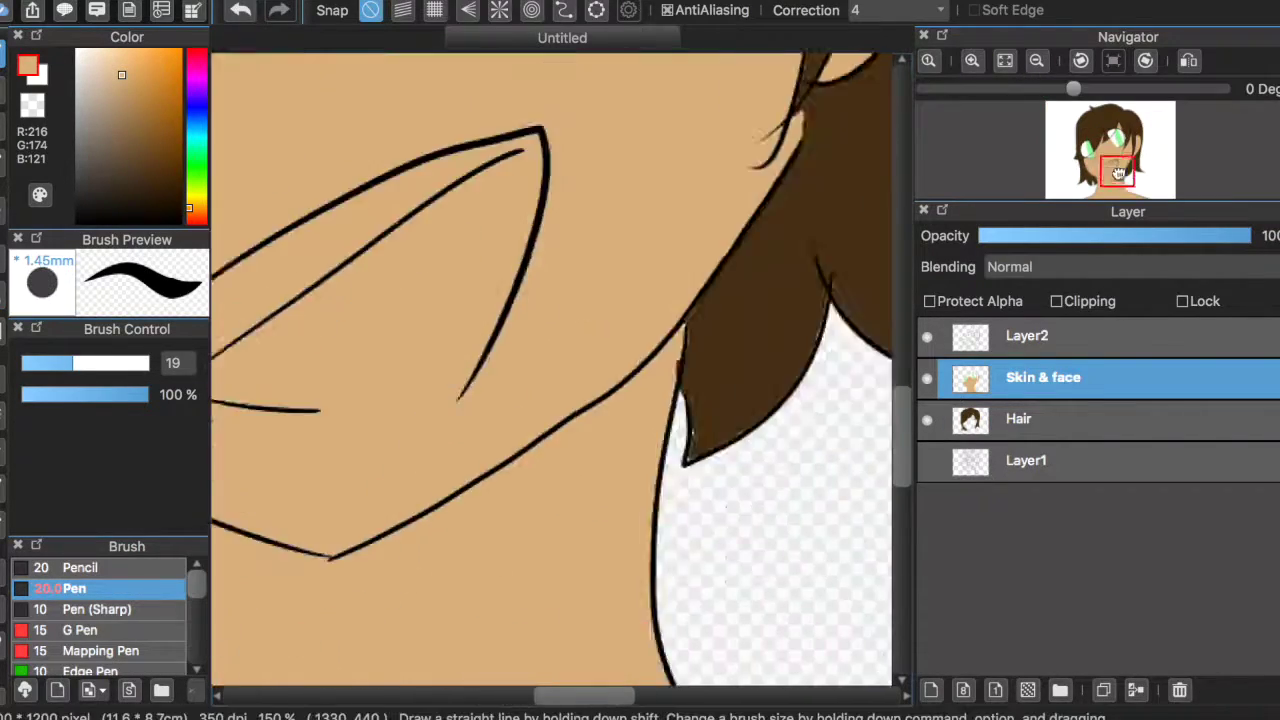
{"action": "left_click_drag", "start_coordinate": [245, 404], "coordinate": [257, 400]}
{"action": "left_click_drag", "start_coordinate": [655, 176], "coordinate": [634, 189]}
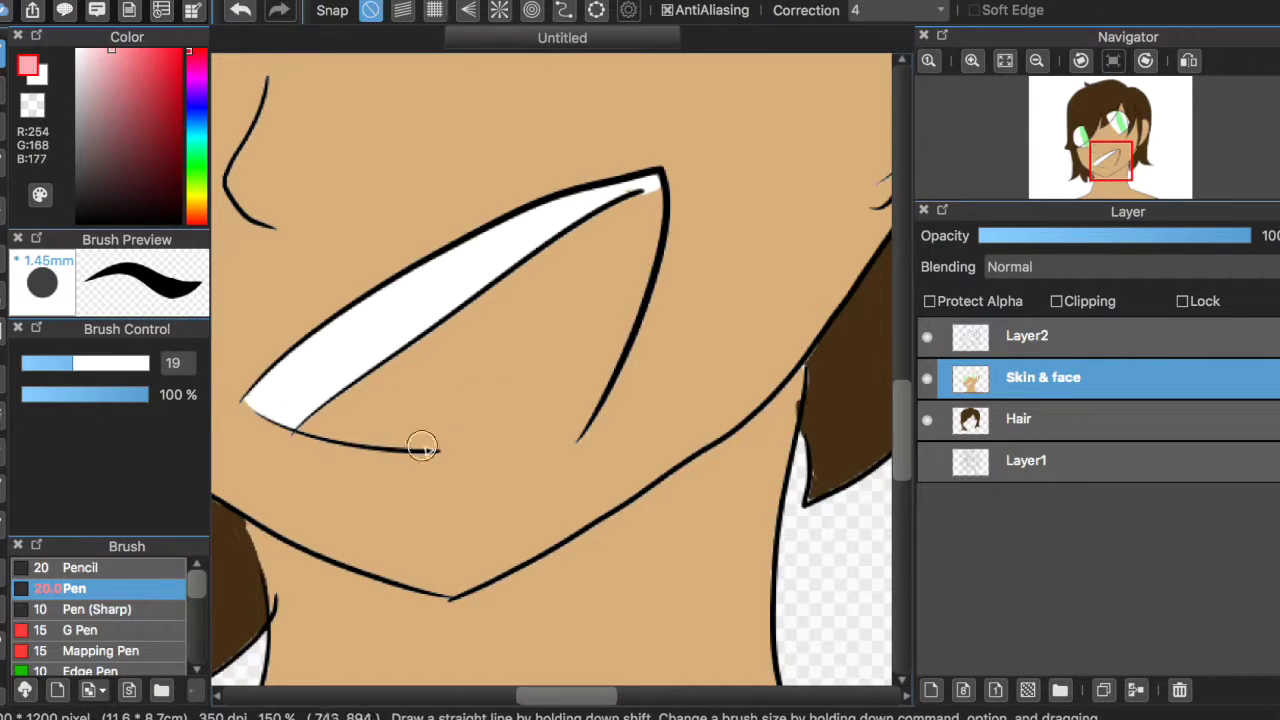
Close the lower lip gap in pink (R 254, G 168, B 177) and fill the inside of the mouth.
{"action": "mouse_move", "coordinate": [420, 443]}
{"action": "left_mouse_down"}
{"action": "mouse_move", "coordinate": [537, 434]}
{"action": "mouse_move", "coordinate": [609, 349]}
{"action": "left_mouse_up"}
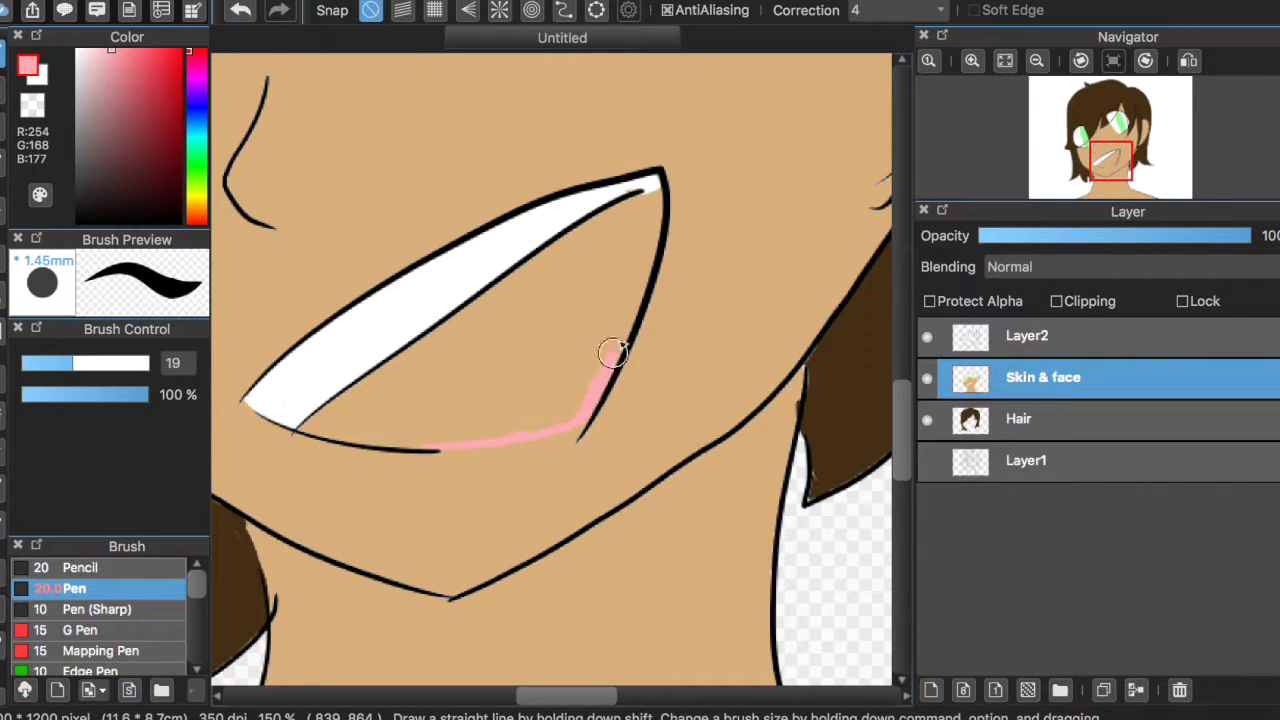
{"action": "key", "text": "g"}
{"action": "left_click", "coordinate": [480, 335]}
{"action": "key", "text": "b"}
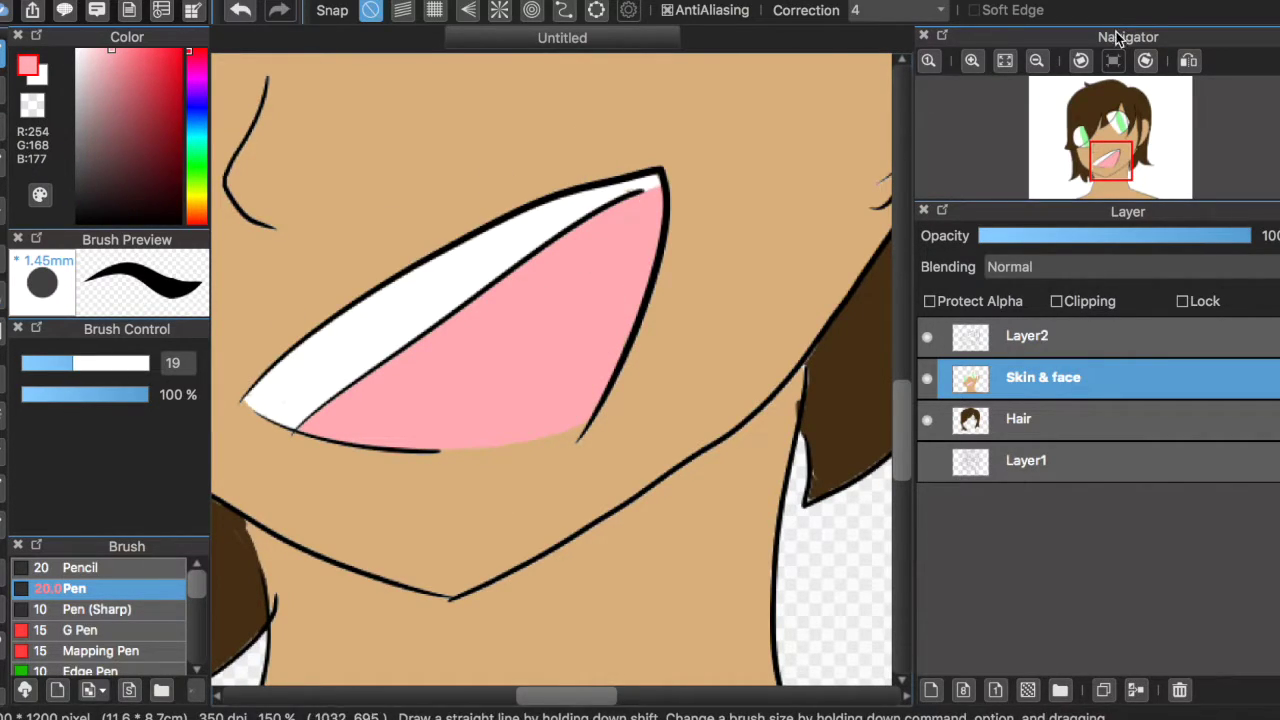
Add a new layer above Hair and clip it to the Hair layer.
{"action": "key", "text": "super+0"}
{"action": "left_click", "coordinate": [931, 690]}
{"action": "left_click", "coordinate": [1056, 301]}
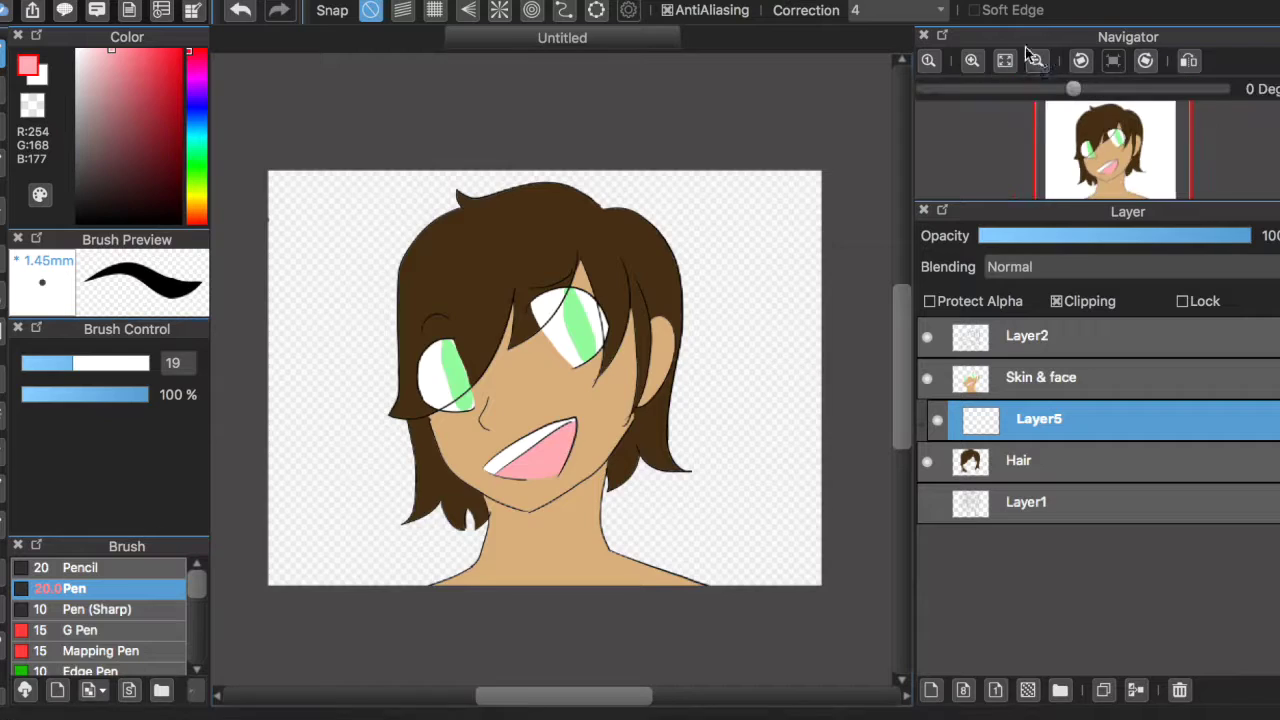
Set the colour to a darker brown (R 50, G 34, B 13) based on the hair colour.
{"action": "scroll", "coordinate": [545, 378], "scroll_direction": "up", "scroll_amount": 5}
{"action": "scroll", "coordinate": [545, 378], "scroll_direction": "down", "scroll_amount": 3}
{"action": "left_click", "coordinate": [520, 162], "text": "alt"}
{"action": "scroll", "coordinate": [110, 640], "scroll_direction": "down", "scroll_amount": 3}
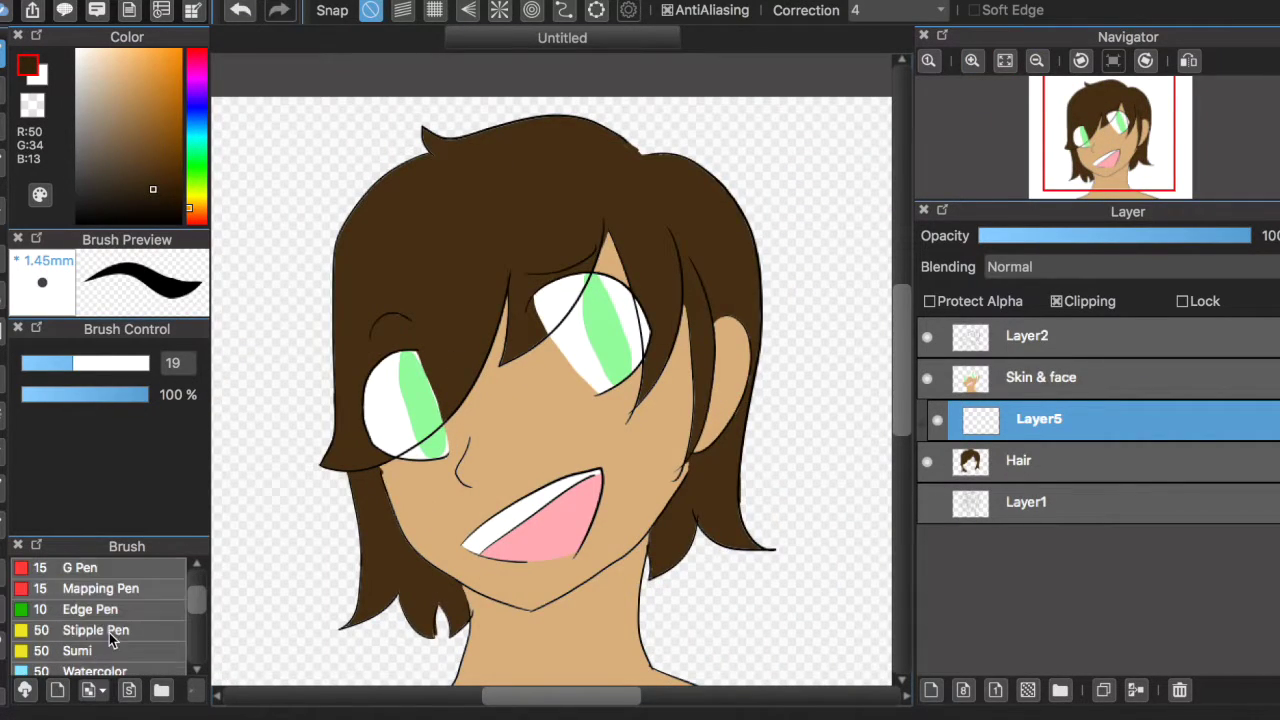
{"action": "left_click", "coordinate": [105, 630]}
{"action": "key", "text": "super+z"}
{"action": "scroll", "coordinate": [100, 610], "scroll_direction": "up", "scroll_amount": 3}
{"action": "left_click", "coordinate": [80, 567]}
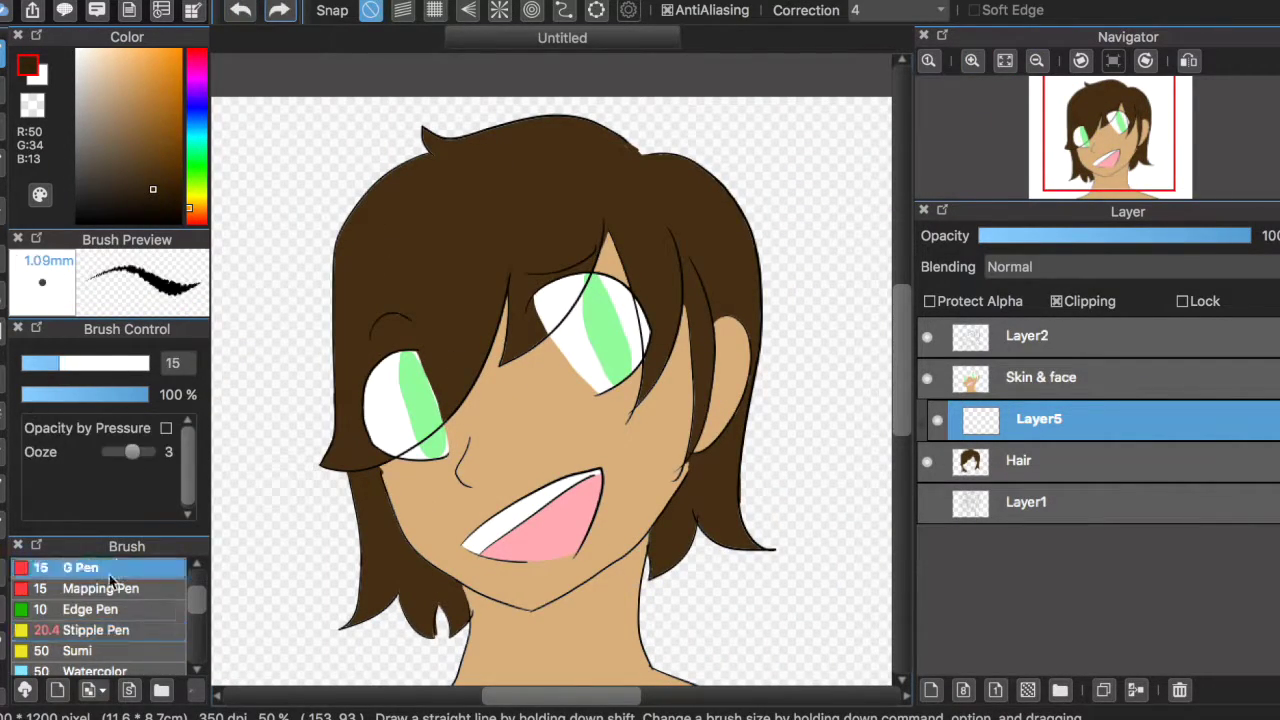
Switch to the Watercolor (Wet) brush for shading the hair on the clipped layer.
{"action": "scroll", "coordinate": [100, 610], "scroll_direction": "down", "scroll_amount": 5}
{"action": "left_click", "coordinate": [115, 645]}
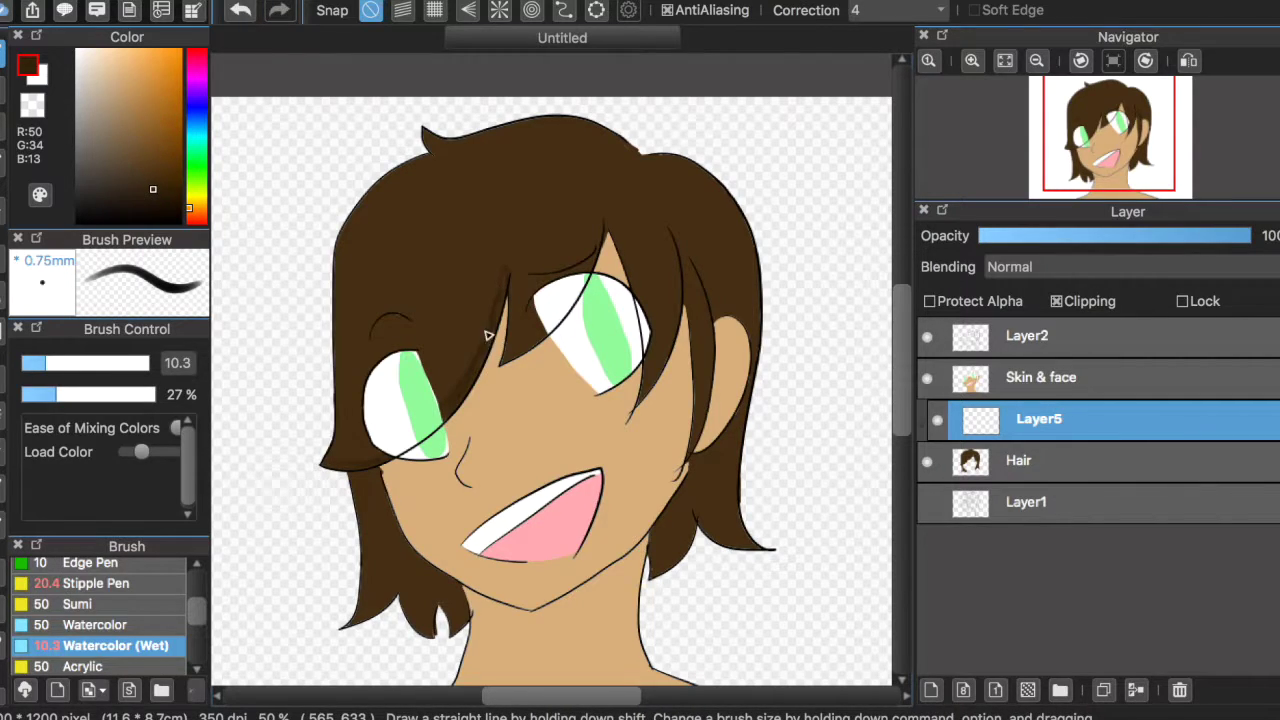
Shade along the fringe edges and lower strands of the hair in dark brown with the Pencil brush at size 20.
{"action": "scroll", "coordinate": [121, 623], "scroll_direction": "down", "scroll_amount": 2}
{"action": "scroll", "coordinate": [121, 623], "scroll_direction": "up", "scroll_amount": 8}
{"action": "left_click", "coordinate": [80, 567]}
{"action": "key", "text": "super+plus"}
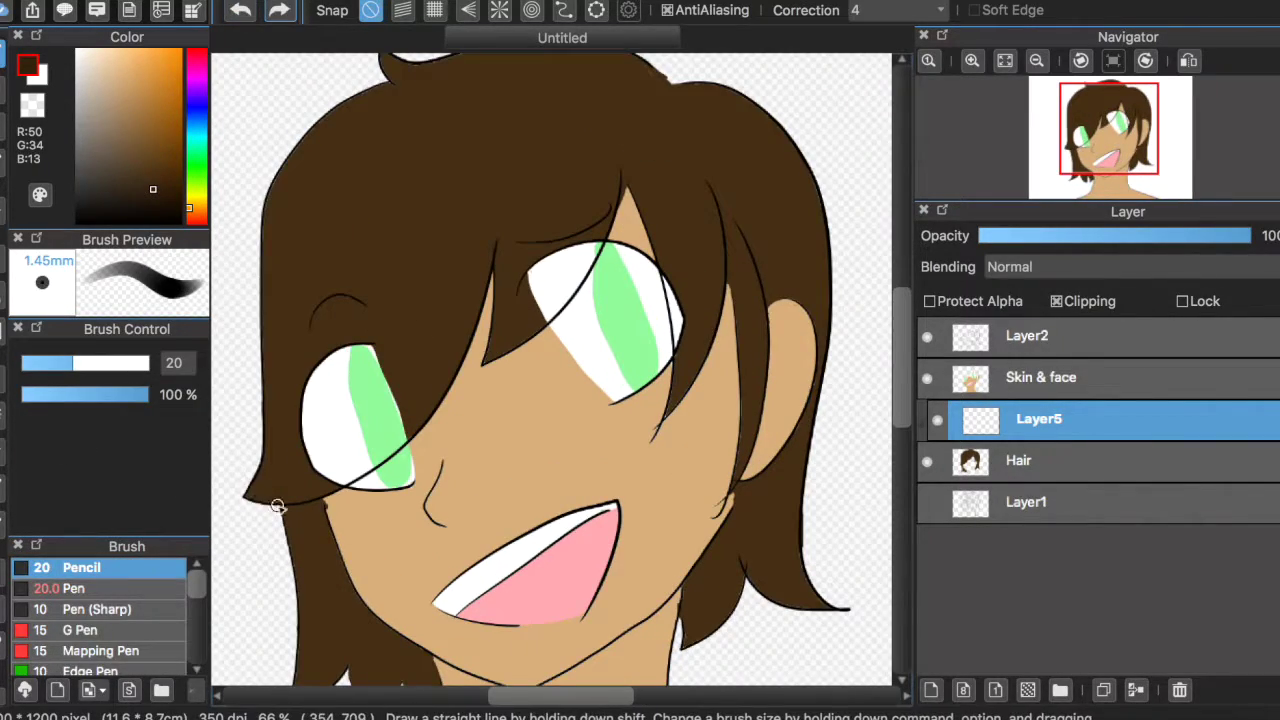
{"action": "left_click_drag", "start_coordinate": [495, 256], "coordinate": [487, 283]}
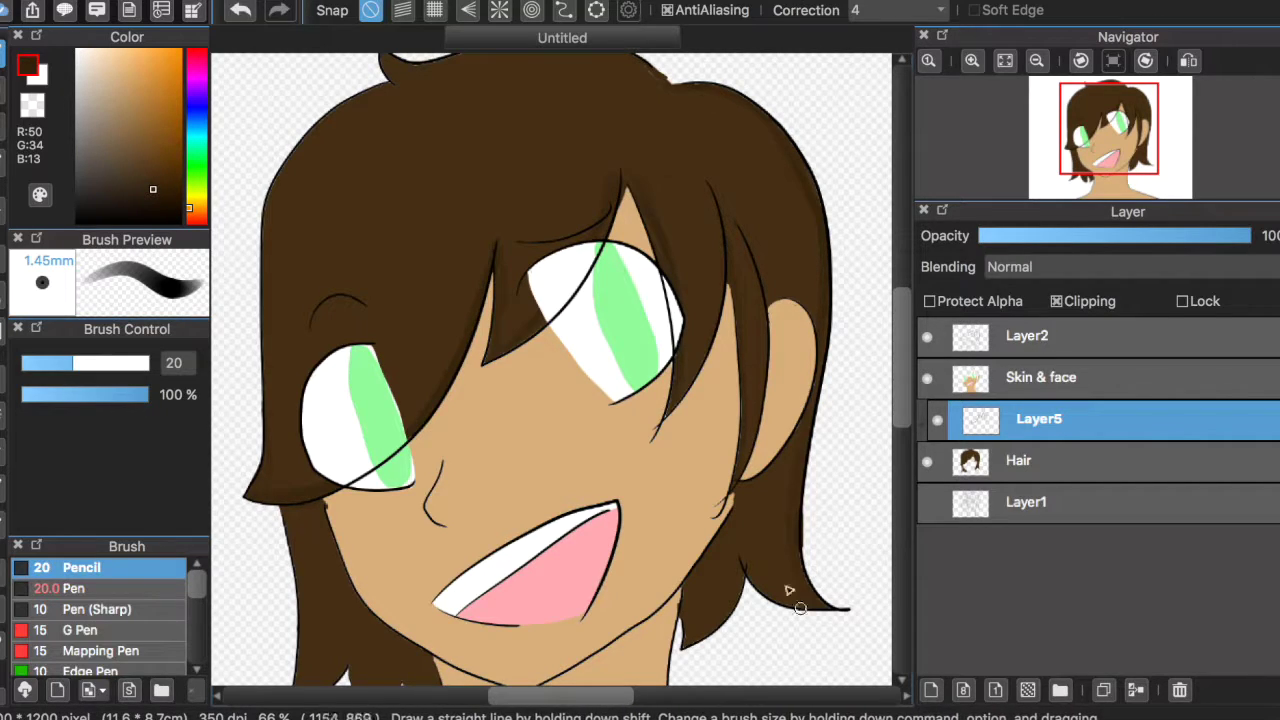
Deepen the hair shading around the fringe and face with the Pencil at size 24 in darker brown (R 31, G 21, B 9).
{"action": "scroll", "coordinate": [368, 617], "scroll_direction": "down", "scroll_amount": 5}
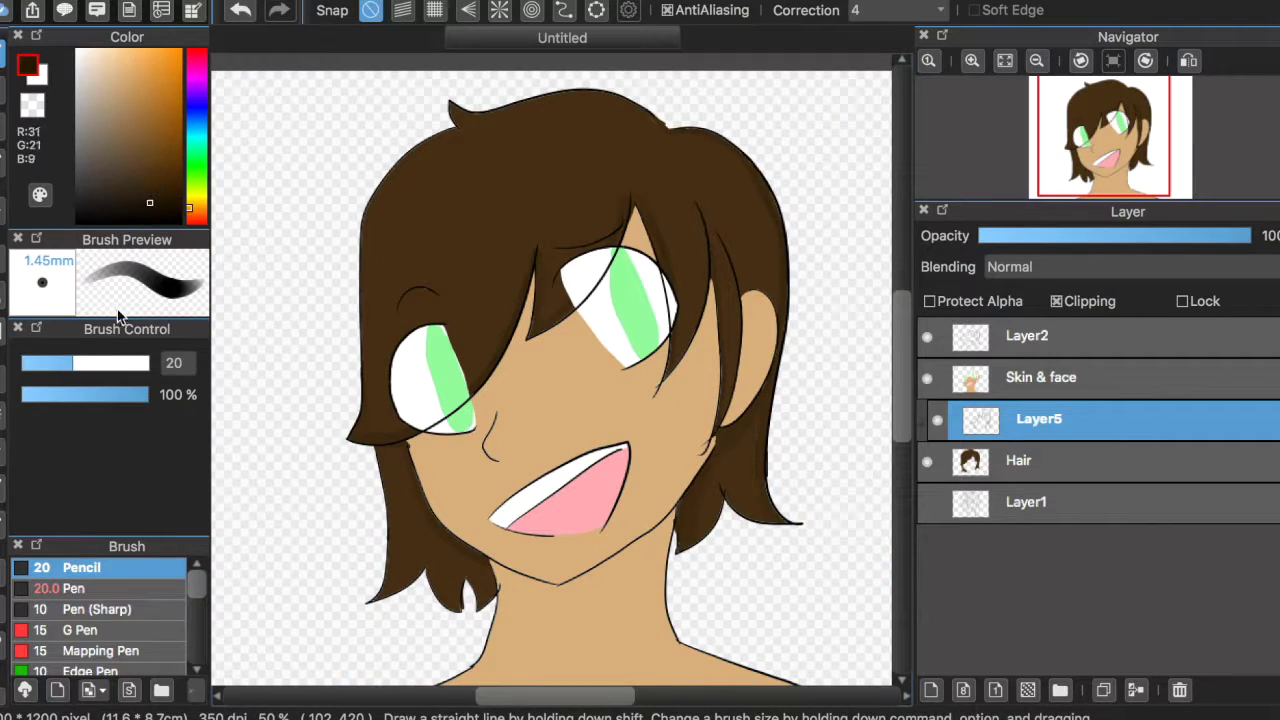
{"action": "key", "text": "bracketright"}
{"action": "left_click_drag", "start_coordinate": [624, 191], "coordinate": [670, 308]}
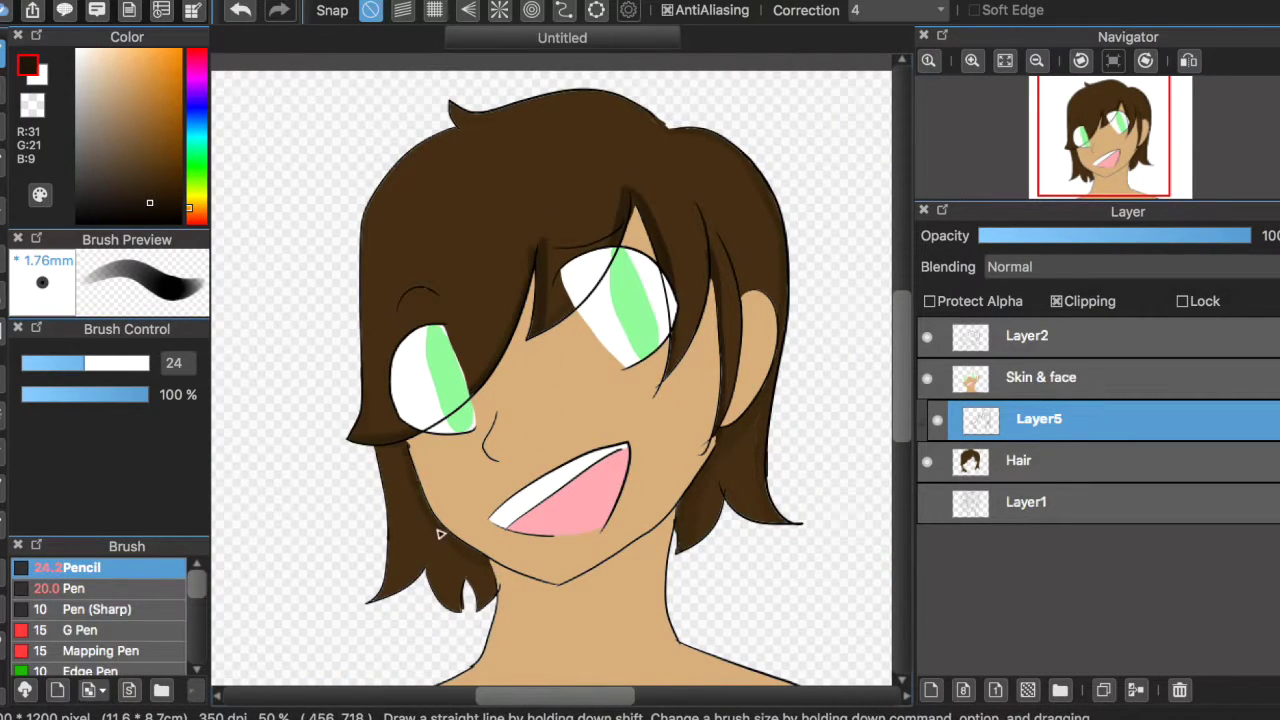
Soften the hair shading with the Blur brush at intensity 100, keeping the clipped layer separate from Hair.
{"action": "key", "text": "b"}
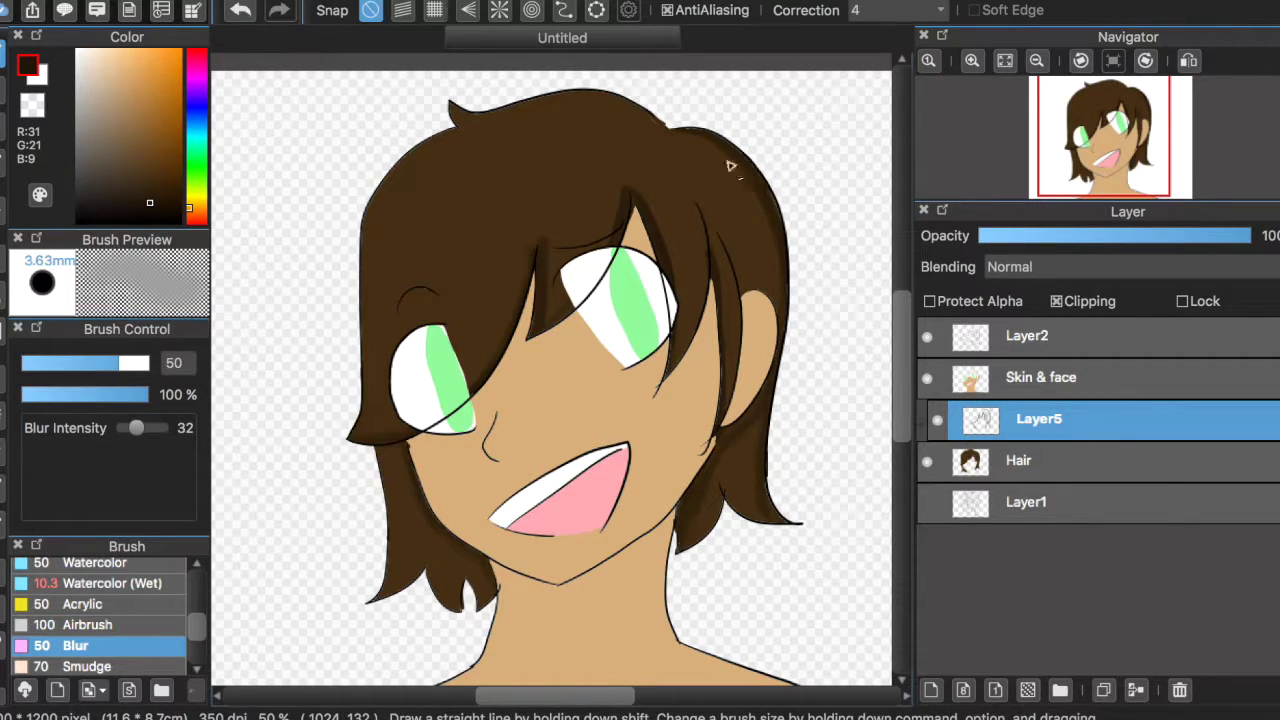
{"action": "key", "text": "super+e"}
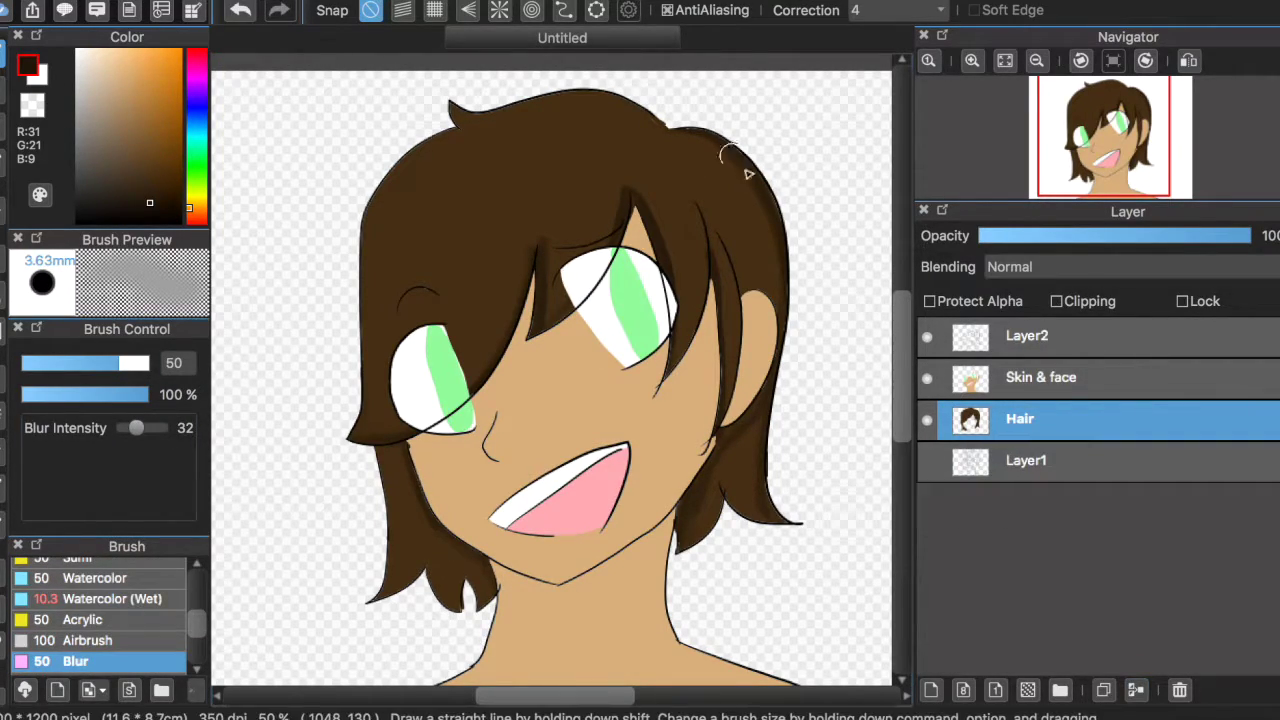
{"action": "left_click", "coordinate": [240, 10]}
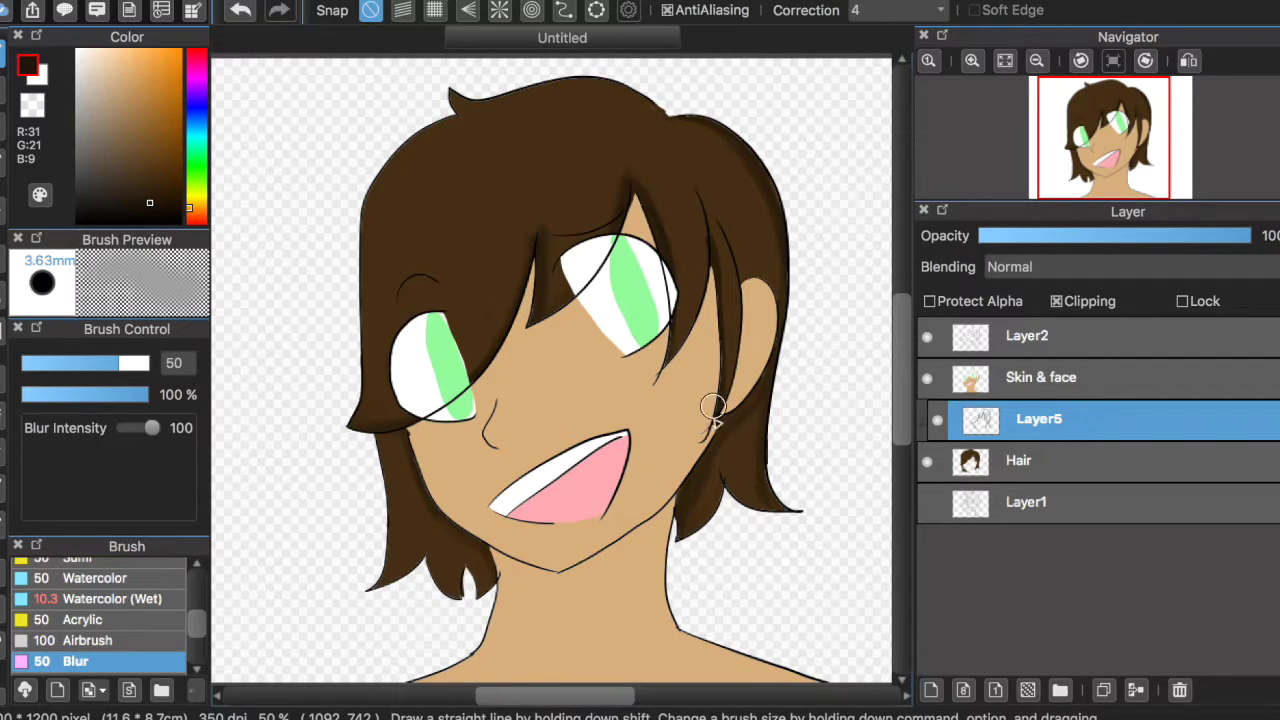
Select the Skin & face layer and set the colour to a darker iris green (R 134, G 231, B 142).
{"action": "left_click", "coordinate": [1043, 377]}
{"action": "left_click", "coordinate": [971, 60]}
{"action": "left_click", "coordinate": [620, 285], "text": "alt"}
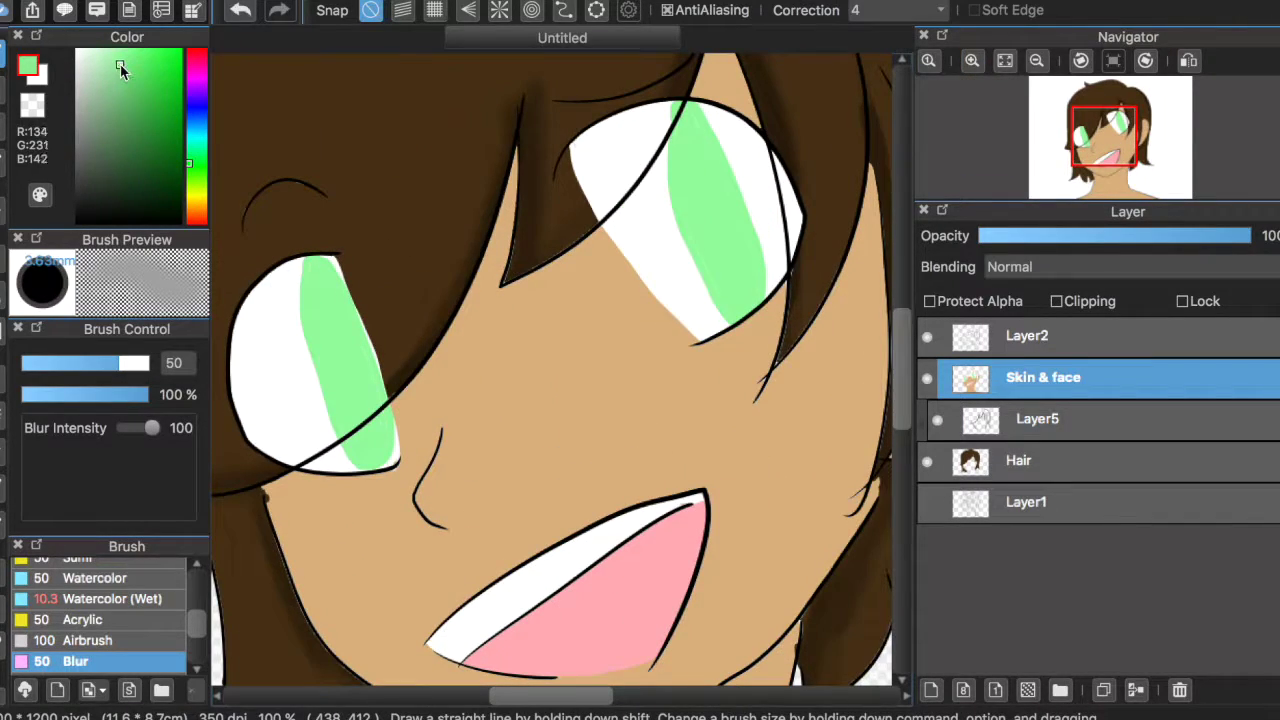
Try a linear foreground-background gradient on the green of the eye.
{"action": "key", "text": "g"}
{"action": "left_click_drag", "start_coordinate": [600, 170], "coordinate": [600, 290]}
{"action": "key", "text": "super+z"}
{"action": "key", "text": "super+minus"}
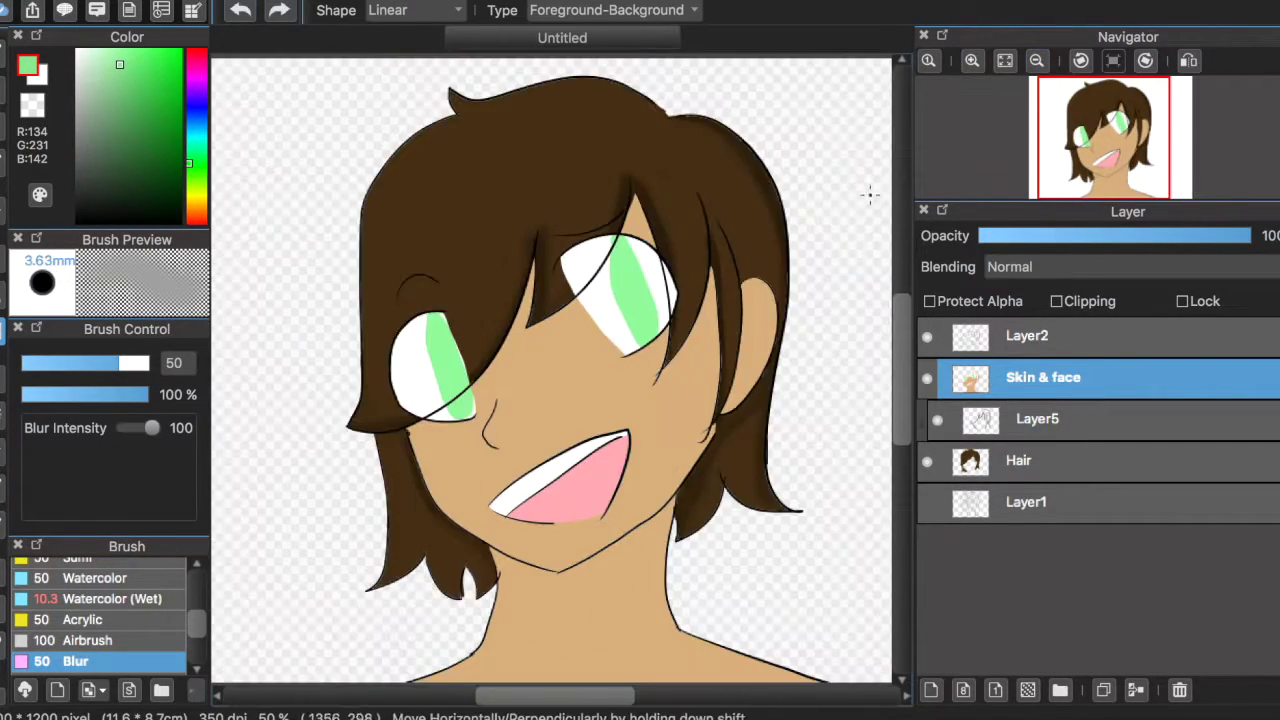
Try painting the darker green with the Pen brush directly on the Skin & face layer's irises.
{"action": "key", "text": "b"}
{"action": "scroll", "coordinate": [126, 586], "scroll_direction": "up", "scroll_amount": 5}
{"action": "left_click", "coordinate": [126, 588]}
{"action": "key", "text": "super+plus"}
{"action": "mouse_move", "coordinate": [360, 318]}
{"action": "left_mouse_down"}
{"action": "mouse_move", "coordinate": [365, 282]}
{"action": "mouse_move", "coordinate": [380, 370]}
{"action": "left_mouse_up"}
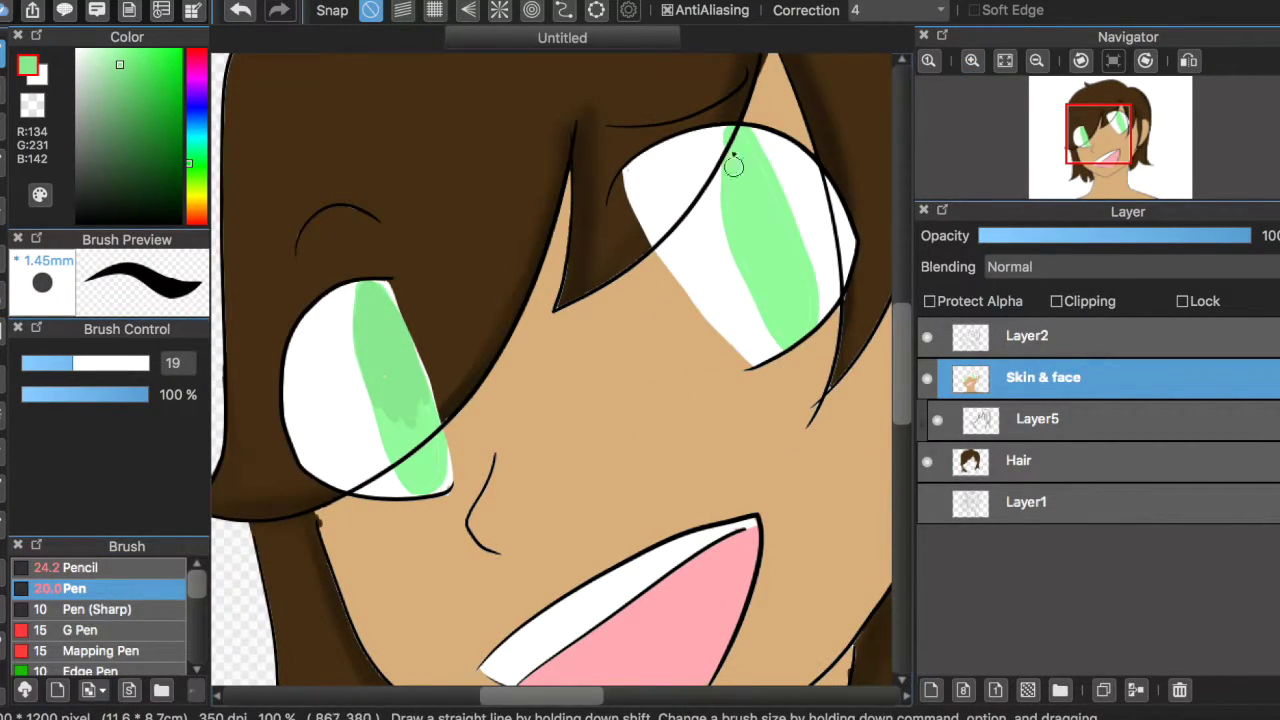
{"action": "key", "text": "super+z"}
{"action": "key", "text": "super+z"}
Add a new layer clipped to Skin & face and paint the upper part of both irises darker green.
{"action": "left_click", "coordinate": [930, 690]}
{"action": "left_click", "coordinate": [1056, 301]}
{"action": "left_click_drag", "start_coordinate": [725, 130], "coordinate": [745, 230]}
{"action": "mouse_move", "coordinate": [735, 170]}
{"action": "left_mouse_down"}
{"action": "mouse_move", "coordinate": [745, 265]}
{"action": "mouse_move", "coordinate": [776, 258]}
{"action": "mouse_move", "coordinate": [773, 196]}
{"action": "left_mouse_up"}
{"action": "mouse_move", "coordinate": [367, 290]}
{"action": "left_mouse_down"}
{"action": "mouse_move", "coordinate": [366, 406]}
{"action": "mouse_move", "coordinate": [391, 388]}
{"action": "mouse_move", "coordinate": [371, 323]}
{"action": "left_mouse_up"}
Paint light green (R 173, G 252, B 180) low in the irises and blend the two greens with the Blur brush.
{"action": "left_click", "coordinate": [126, 206]}
{"action": "left_click", "coordinate": [108, 50]}
{"action": "left_click_drag", "start_coordinate": [818, 307], "coordinate": [791, 317]}
{"action": "scroll", "coordinate": [100, 620], "scroll_direction": "down", "scroll_amount": 5}
{"action": "left_click", "coordinate": [90, 661]}
{"action": "left_click_drag", "start_coordinate": [400, 423], "coordinate": [385, 415]}
{"action": "left_click_drag", "start_coordinate": [810, 230], "coordinate": [758, 266]}
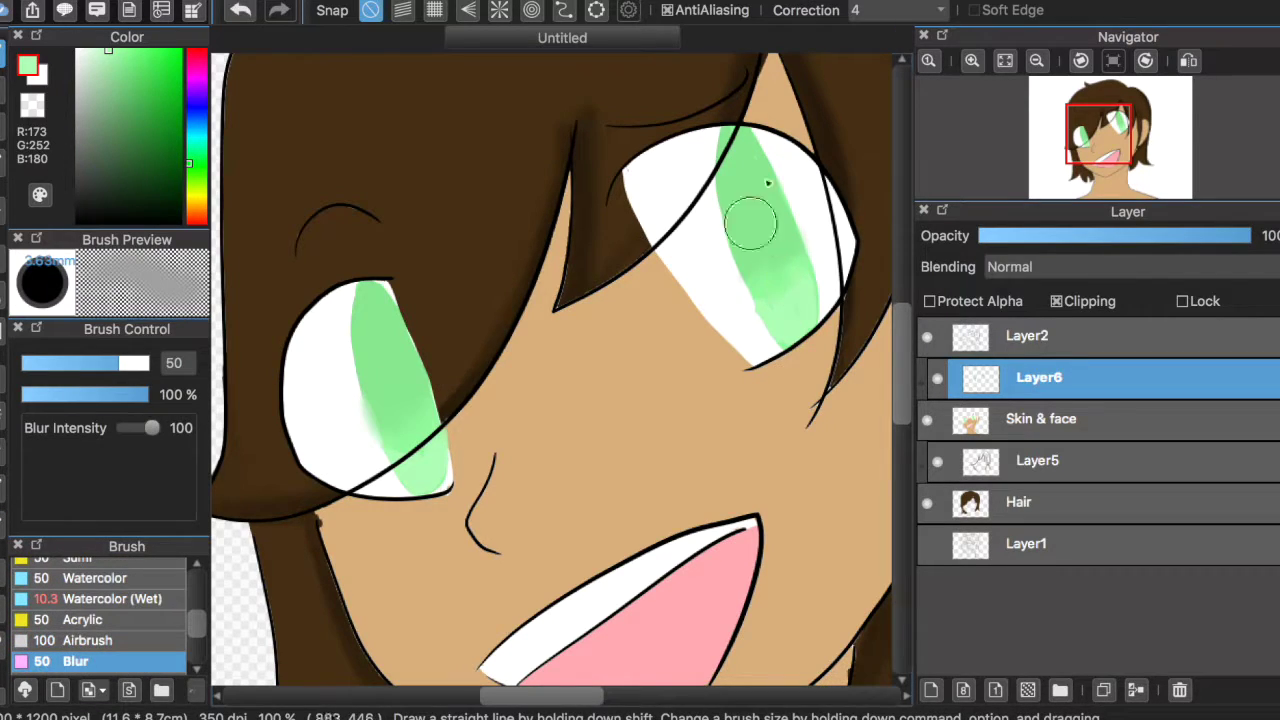
Touch up the bottom of both irises with the Pen in light green (R 176, G 255, B 182) and return to the Blur brush.
{"action": "left_click", "coordinate": [380, 423], "text": "alt"}
{"action": "key", "text": "p"}
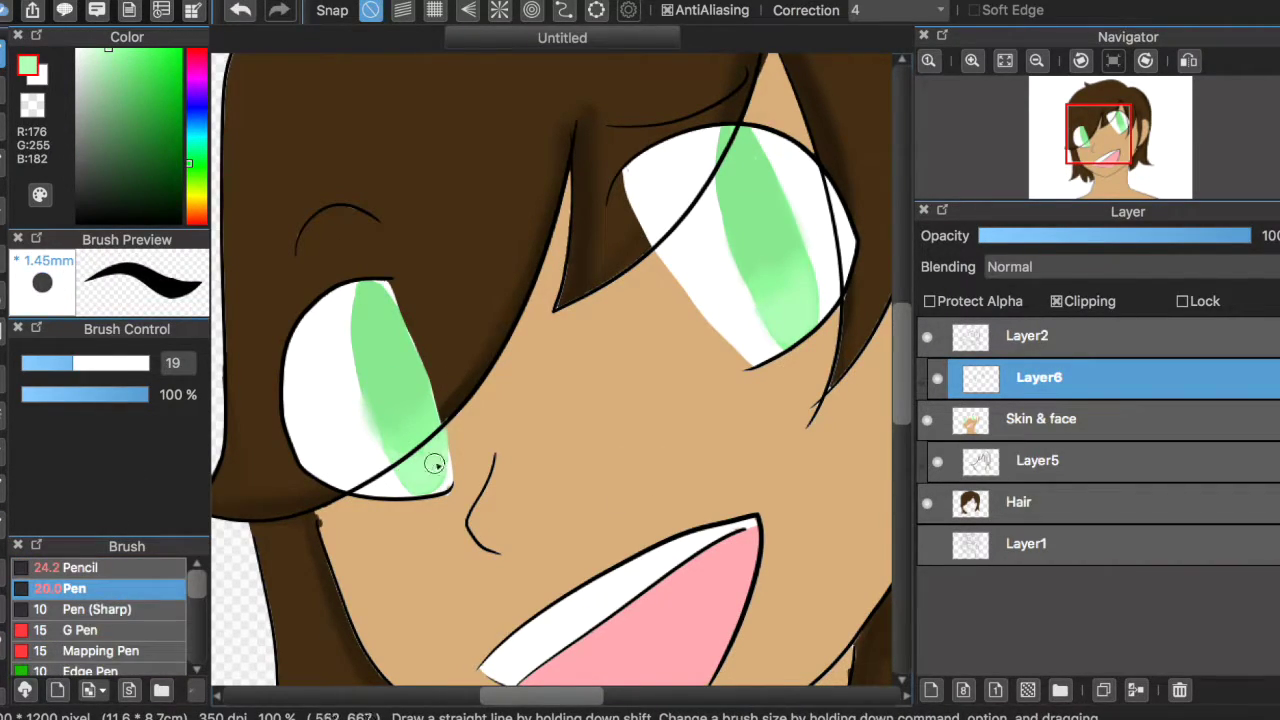
{"action": "scroll", "coordinate": [412, 470], "scroll_direction": "down", "scroll_amount": 2}
{"action": "key", "text": "b"}
Paint a rounded white highlight on the inner upper area of each iris with the Pen brush at size 19.
{"action": "left_click", "coordinate": [78, 58]}
{"action": "scroll", "coordinate": [120, 616], "scroll_direction": "up", "scroll_amount": 5}
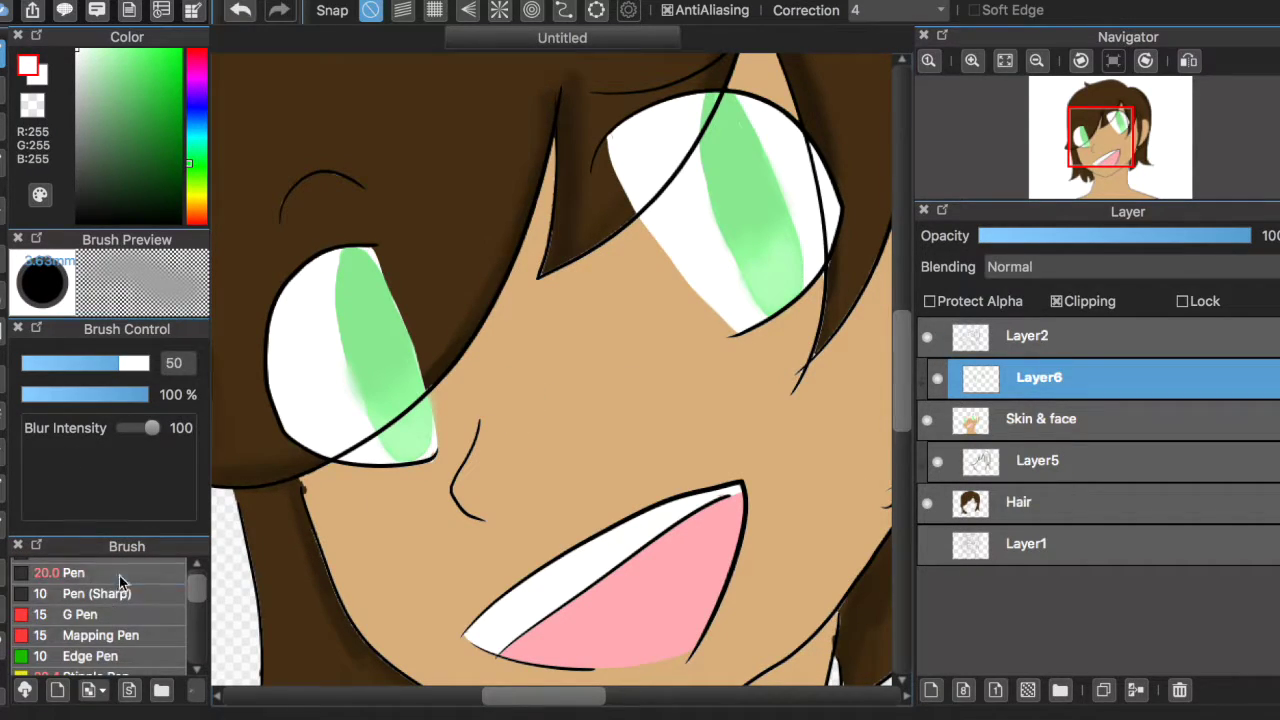
{"action": "left_click", "coordinate": [119, 573]}
{"action": "left_click_drag", "start_coordinate": [742, 158], "coordinate": [768, 150]}
{"action": "mouse_move", "coordinate": [385, 315]}
{"action": "left_mouse_down"}
{"action": "mouse_move", "coordinate": [400, 291]}
{"action": "mouse_move", "coordinate": [405, 305]}
{"action": "left_mouse_up"}
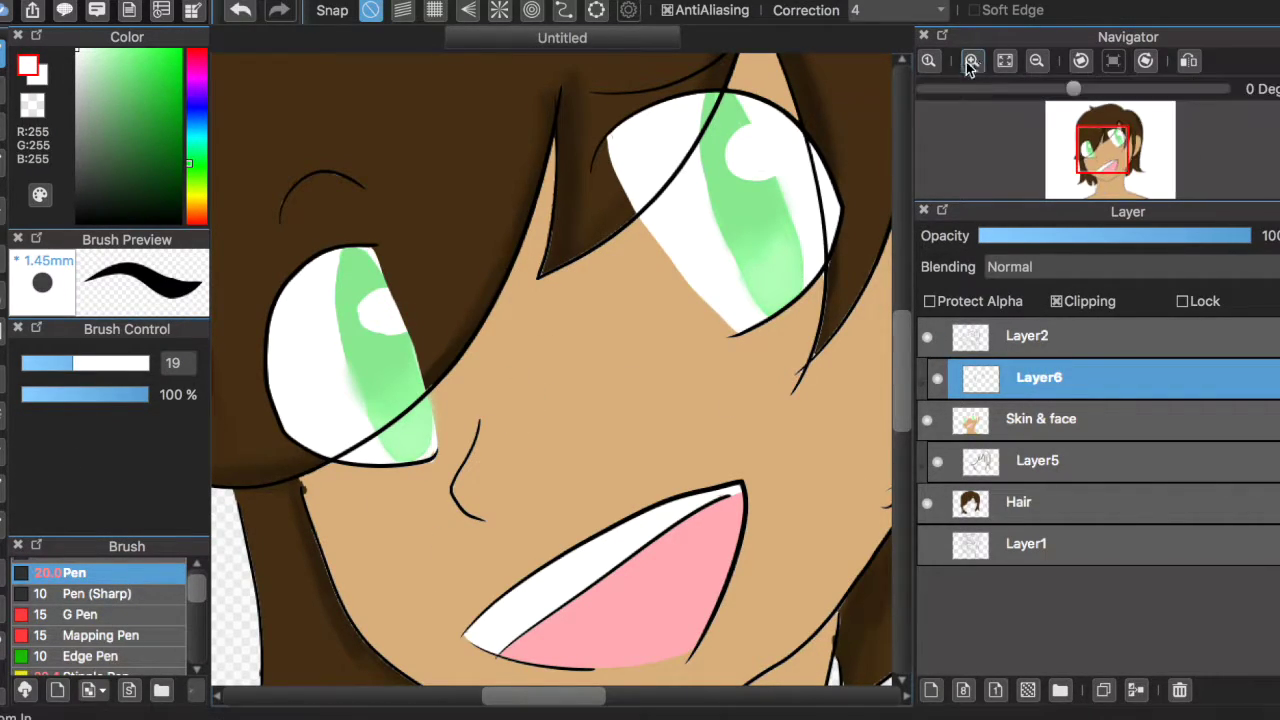
Set the colour to a pale peach (R 249, G 209, B 160) and select the shading layer clipped to Hair.
{"action": "key", "text": "super+minus"}
{"action": "left_click", "coordinate": [1018, 502]}
{"action": "left_click", "coordinate": [104, 124]}
{"action": "left_click", "coordinate": [113, 51]}
{"action": "left_click_drag", "start_coordinate": [372, 246], "coordinate": [596, 246]}
{"action": "key", "text": "super+z"}
{"action": "left_click", "coordinate": [1038, 460]}
{"action": "left_click", "coordinate": [1056, 301]}
Try outlining a highlight band across the fringe with the Pen brush.
{"action": "left_click_drag", "start_coordinate": [380, 214], "coordinate": [614, 182]}
{"action": "key", "text": "super+z"}
{"action": "mouse_move", "coordinate": [383, 202]}
{"action": "left_mouse_down"}
{"action": "mouse_move", "coordinate": [575, 160]}
{"action": "mouse_move", "coordinate": [382, 256]}
{"action": "left_mouse_up"}
{"action": "left_click", "coordinate": [240, 10]}
{"action": "left_click", "coordinate": [240, 10]}
Outline a curved, tapering highlight band across the fringe and fill it with the pale peach.
{"action": "left_click_drag", "start_coordinate": [386, 191], "coordinate": [606, 183]}
{"action": "left_click_drag", "start_coordinate": [381, 268], "coordinate": [581, 225]}
{"action": "key", "text": "g"}
{"action": "left_click", "coordinate": [450, 225]}
Paint over the gaps along the edges of the fringe highlight with the Pen brush at size 19.
{"action": "key", "text": "b"}
{"action": "key", "text": "super+plus"}
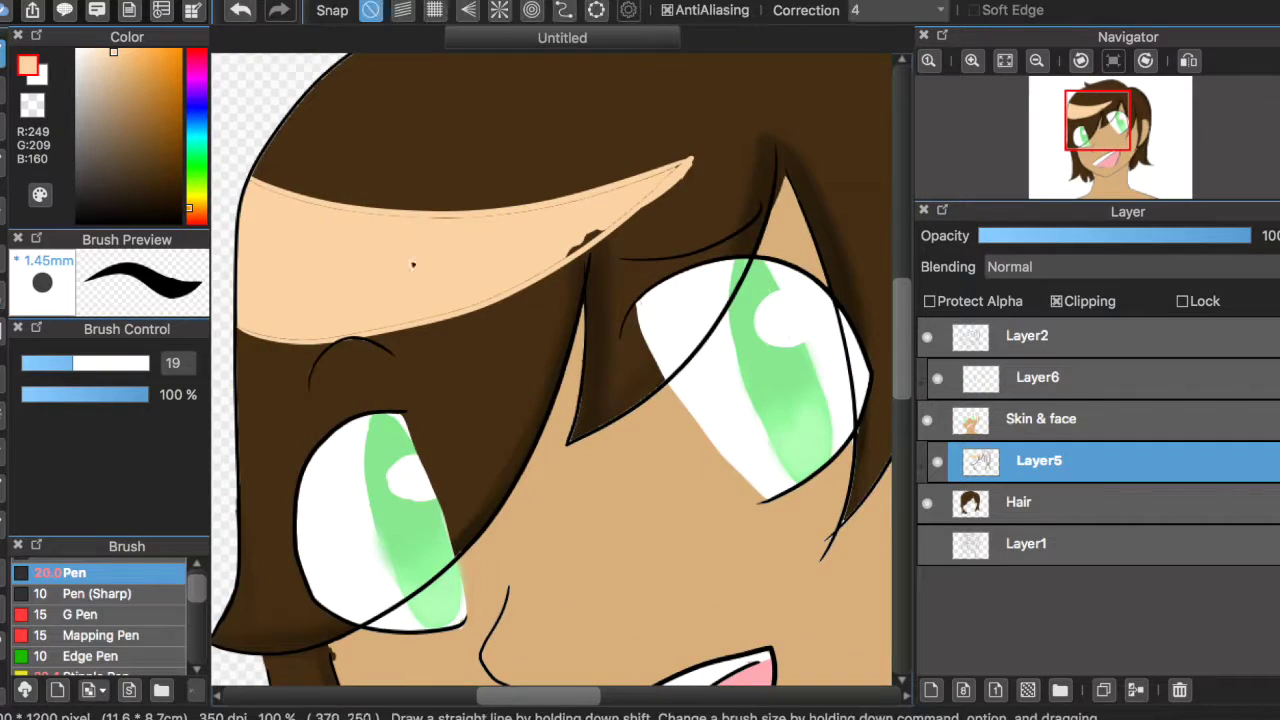
{"action": "scroll", "coordinate": [257, 329], "scroll_direction": "up", "scroll_amount": 2}
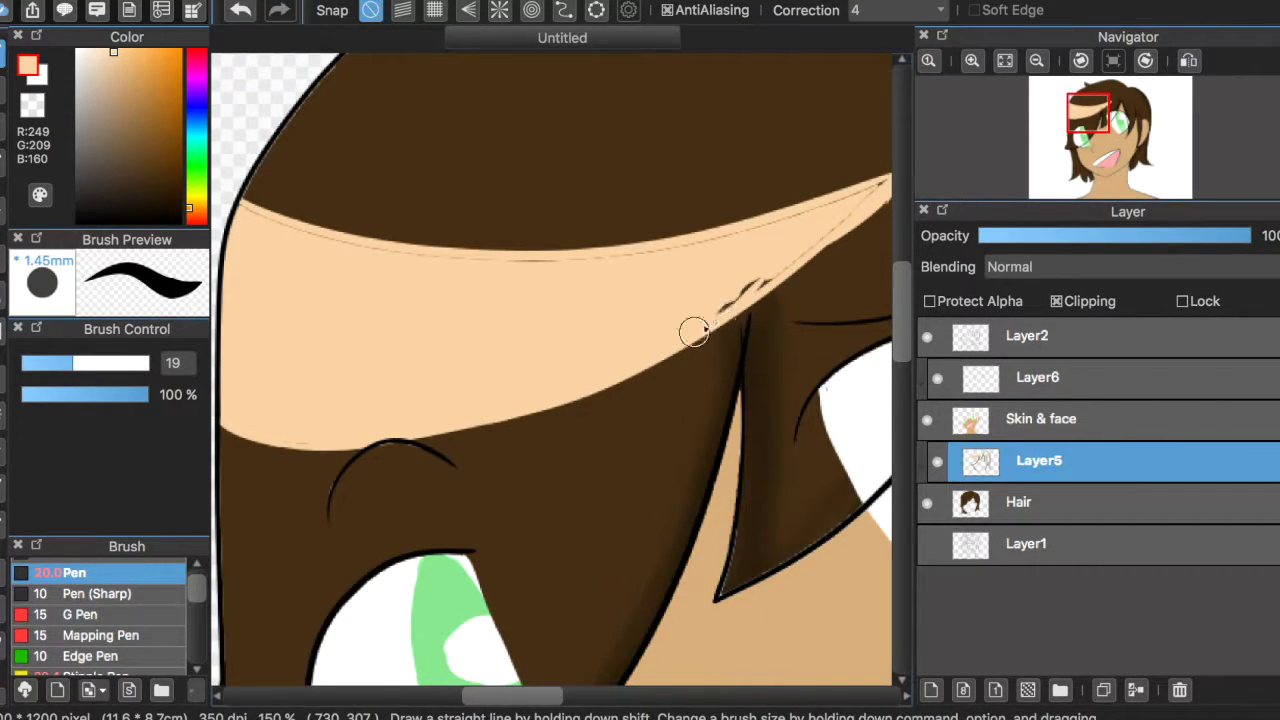
{"action": "left_click_drag", "start_coordinate": [480, 262], "coordinate": [872, 186]}
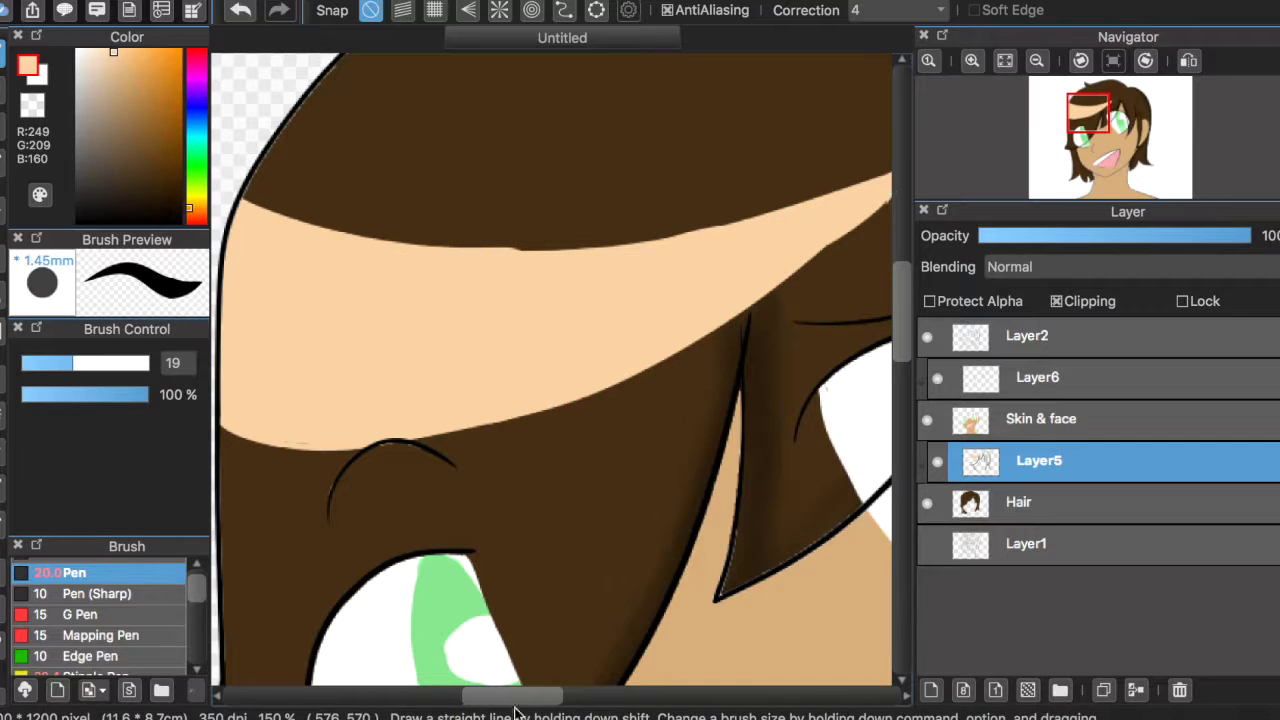
Soften the fringe highlight's edges with the Blur brush at size 50, trying the Smudge brush along its upper edge.
{"action": "key", "text": "super+minus"}
{"action": "left_click", "coordinate": [75, 645]}
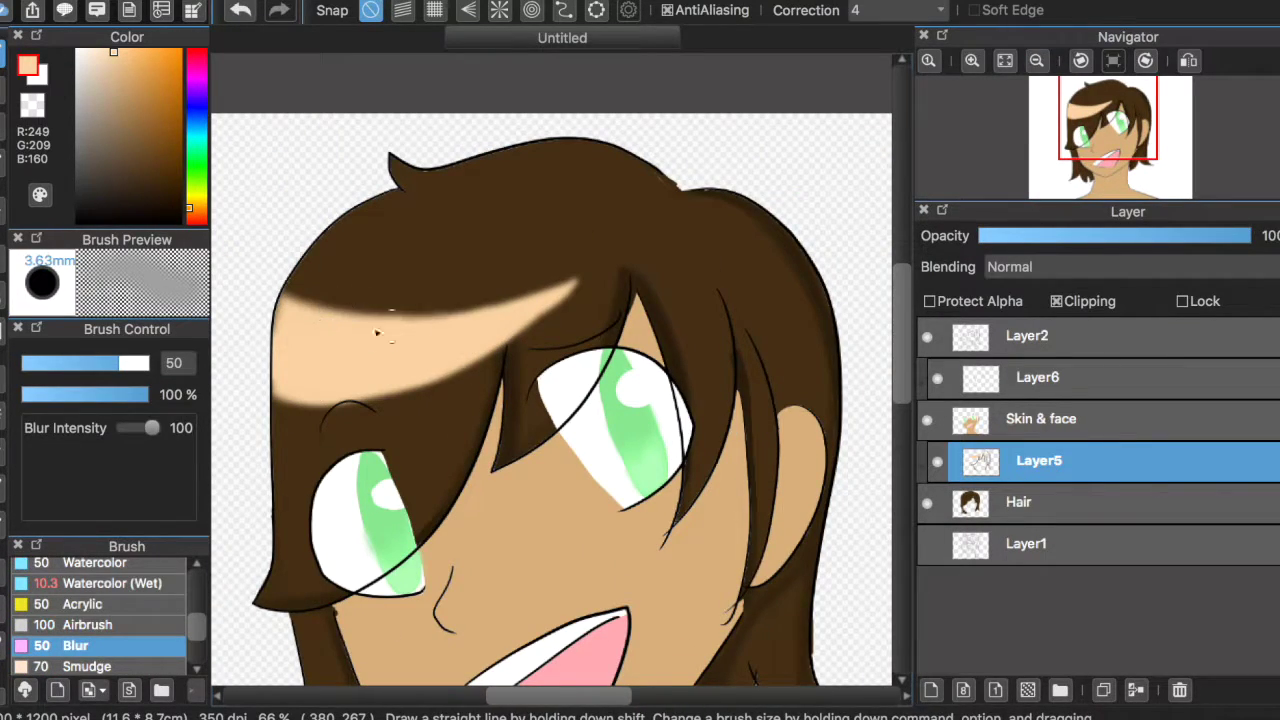
{"action": "left_click", "coordinate": [87, 666]}
{"action": "left_click_drag", "start_coordinate": [337, 306], "coordinate": [520, 292]}
{"action": "key", "text": "super+z"}
{"action": "left_click", "coordinate": [75, 624]}
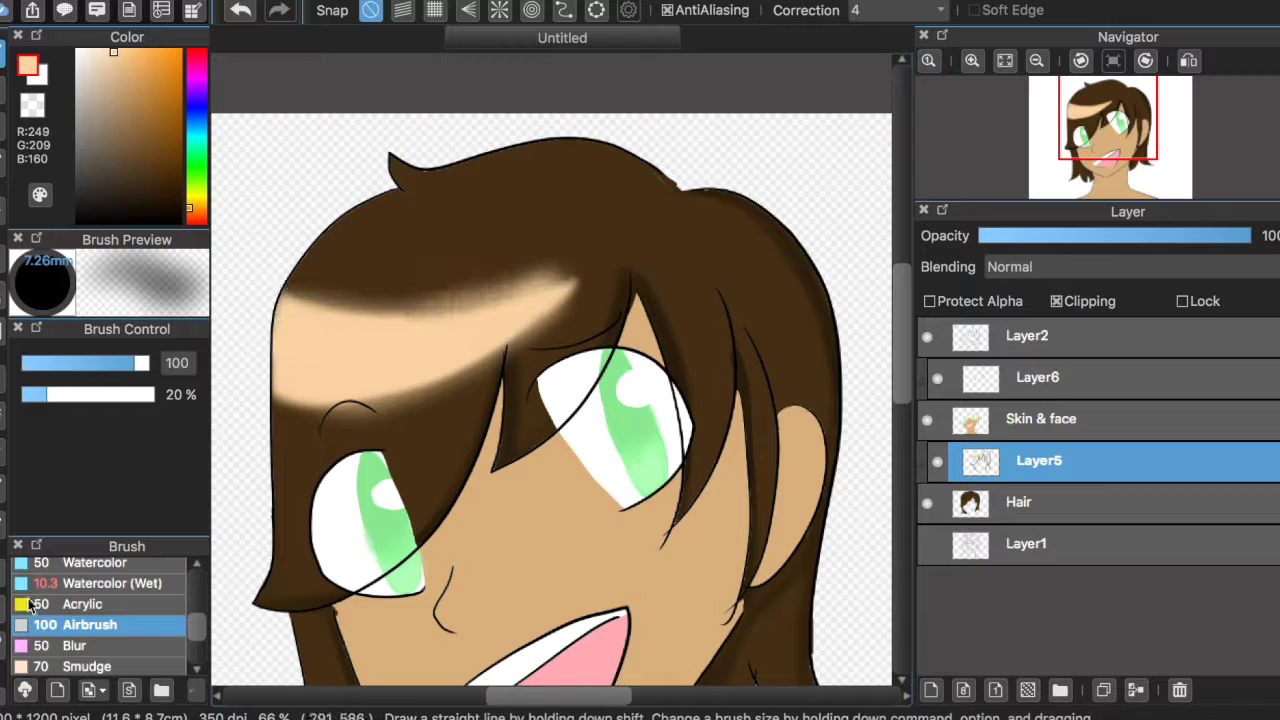
{"action": "left_click", "coordinate": [75, 645]}
{"action": "left_click_drag", "start_coordinate": [309, 403], "coordinate": [547, 326]}
Shade the neck, jaw, ear and skin below the hair in tan (R 197, G 148, B 86) with the Pencil on the clipped skin layer.
{"action": "left_click", "coordinate": [1043, 418]}
{"action": "scroll", "coordinate": [708, 436], "scroll_direction": "down", "scroll_amount": 3}
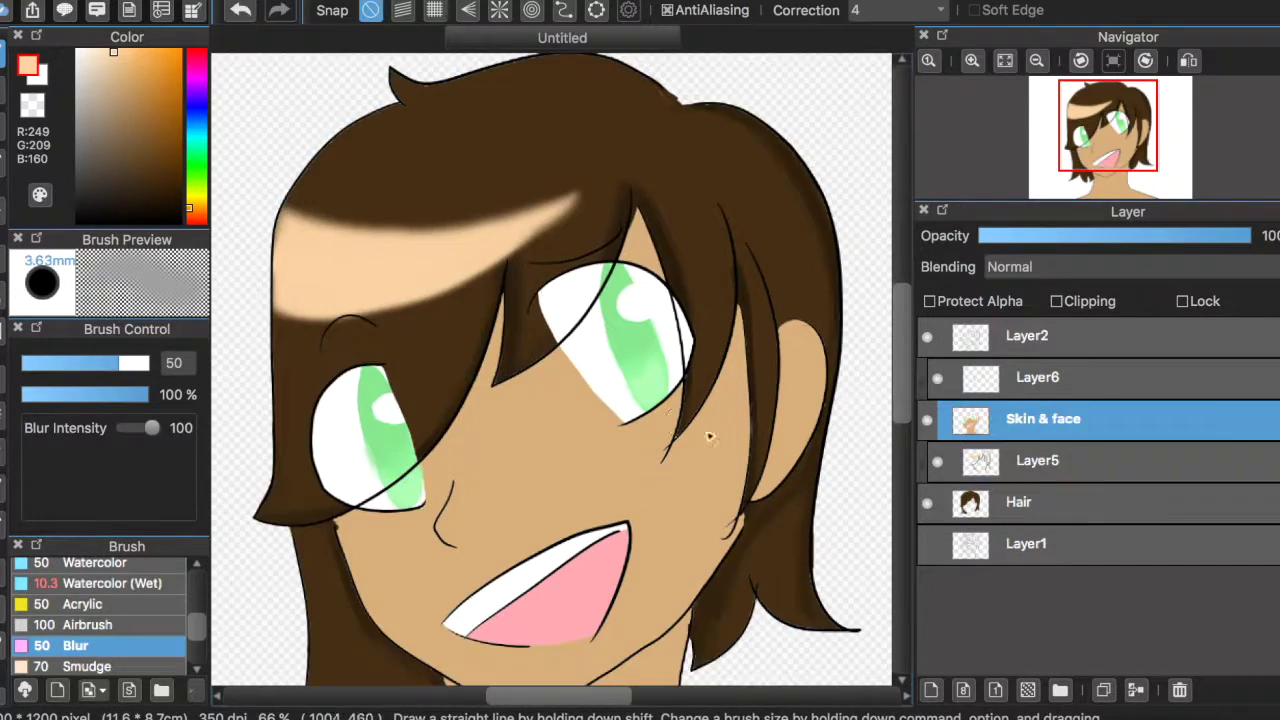
{"action": "scroll", "coordinate": [708, 436], "scroll_direction": "down", "scroll_amount": 5}
{"action": "left_click", "coordinate": [1038, 377]}
{"action": "left_click", "coordinate": [118, 88]}
{"action": "scroll", "coordinate": [190, 604], "scroll_direction": "up", "scroll_amount": 5}
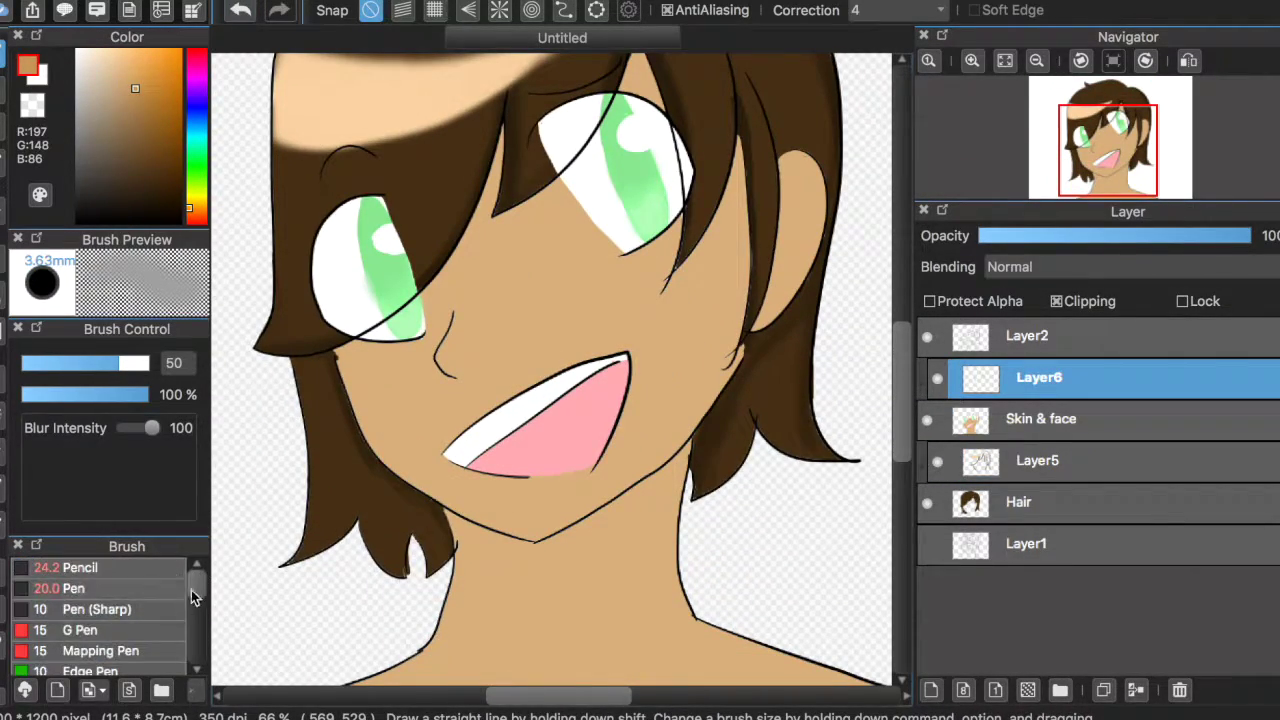
{"action": "left_click", "coordinate": [154, 567]}
{"action": "mouse_move", "coordinate": [458, 518]}
{"action": "left_mouse_down"}
{"action": "mouse_move", "coordinate": [466, 560]}
{"action": "mouse_move", "coordinate": [537, 551]}
{"action": "mouse_move", "coordinate": [669, 467]}
{"action": "left_mouse_up"}
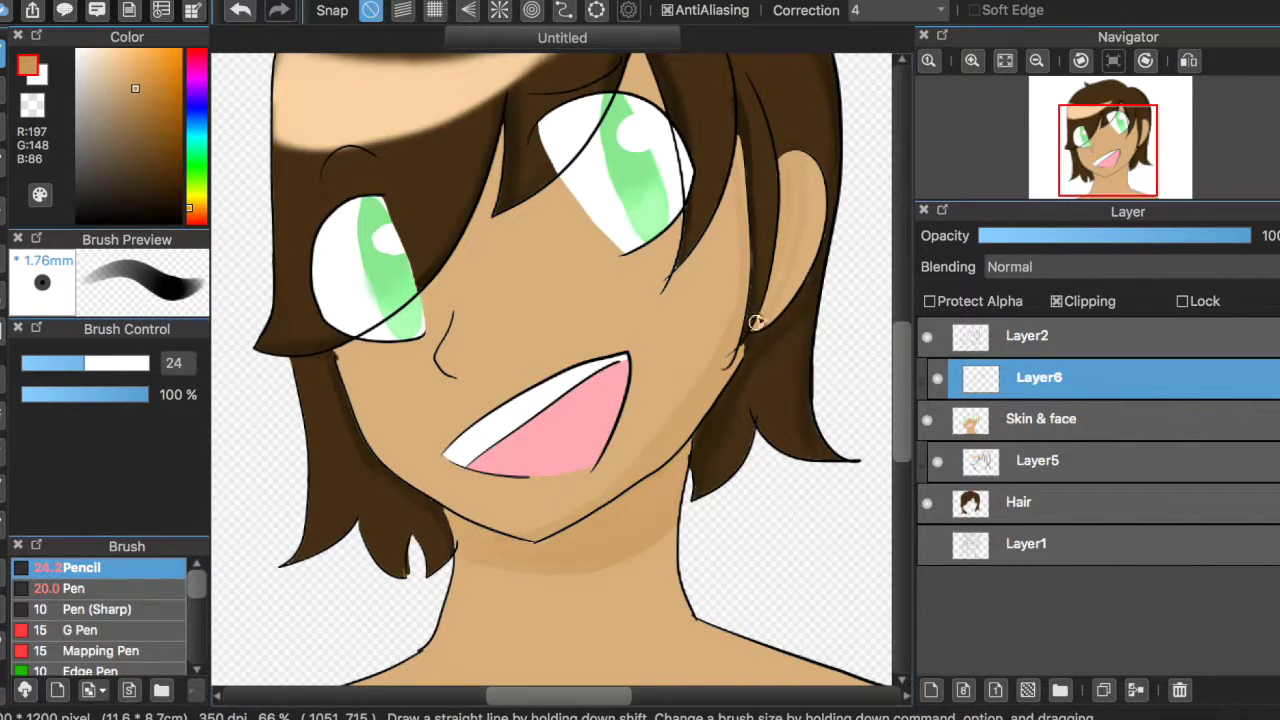
{"action": "scroll", "coordinate": [347, 490], "scroll_direction": "up", "scroll_amount": 3}
{"action": "key", "text": "super+z"}
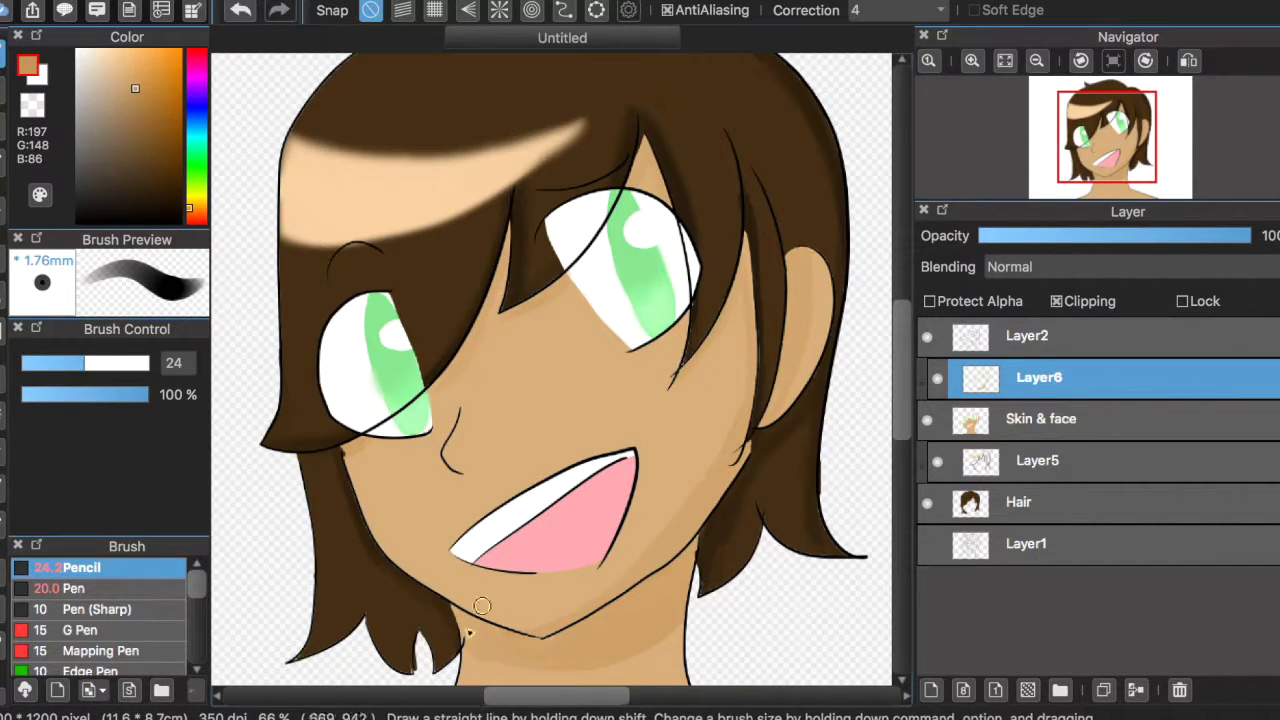
Soften the skin shading on the face and neck with the Blur brush at size 50.
{"action": "scroll", "coordinate": [860, 457], "scroll_direction": "down", "scroll_amount": 3}
{"action": "scroll", "coordinate": [100, 620], "scroll_direction": "down", "scroll_amount": 5}
{"action": "left_click", "coordinate": [75, 661]}
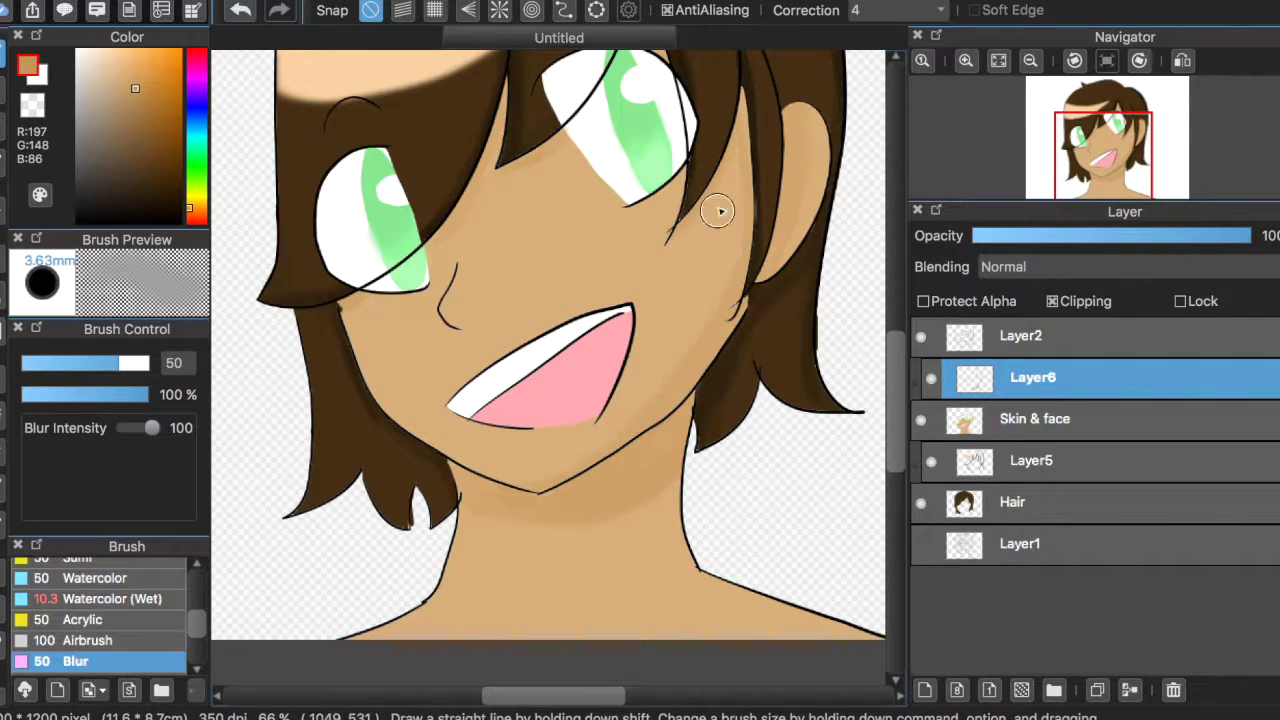
Sign the drawing beside the shoulder on the Layer2 line-art layer with the Pen in light blue (R 129, G 152, B 255).
{"action": "scroll", "coordinate": [718, 211], "scroll_direction": "down", "scroll_amount": 5}
{"action": "scroll", "coordinate": [718, 211], "scroll_direction": "right", "scroll_amount": 3}
{"action": "left_click", "coordinate": [195, 111]}
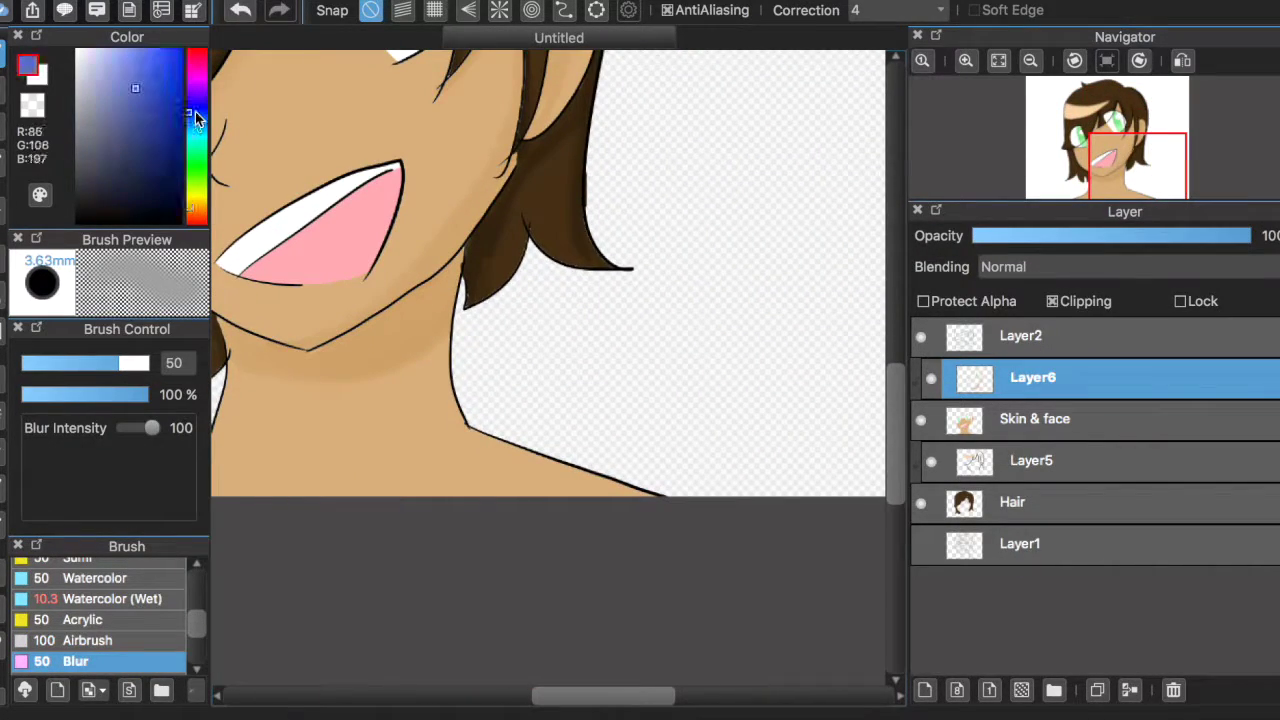
{"action": "left_click", "coordinate": [127, 48]}
{"action": "scroll", "coordinate": [200, 569], "scroll_direction": "up", "scroll_amount": 5}
{"action": "left_click", "coordinate": [75, 588]}
{"action": "left_click", "coordinate": [1150, 345]}
{"action": "left_click_drag", "start_coordinate": [731, 486], "coordinate": [810, 396]}
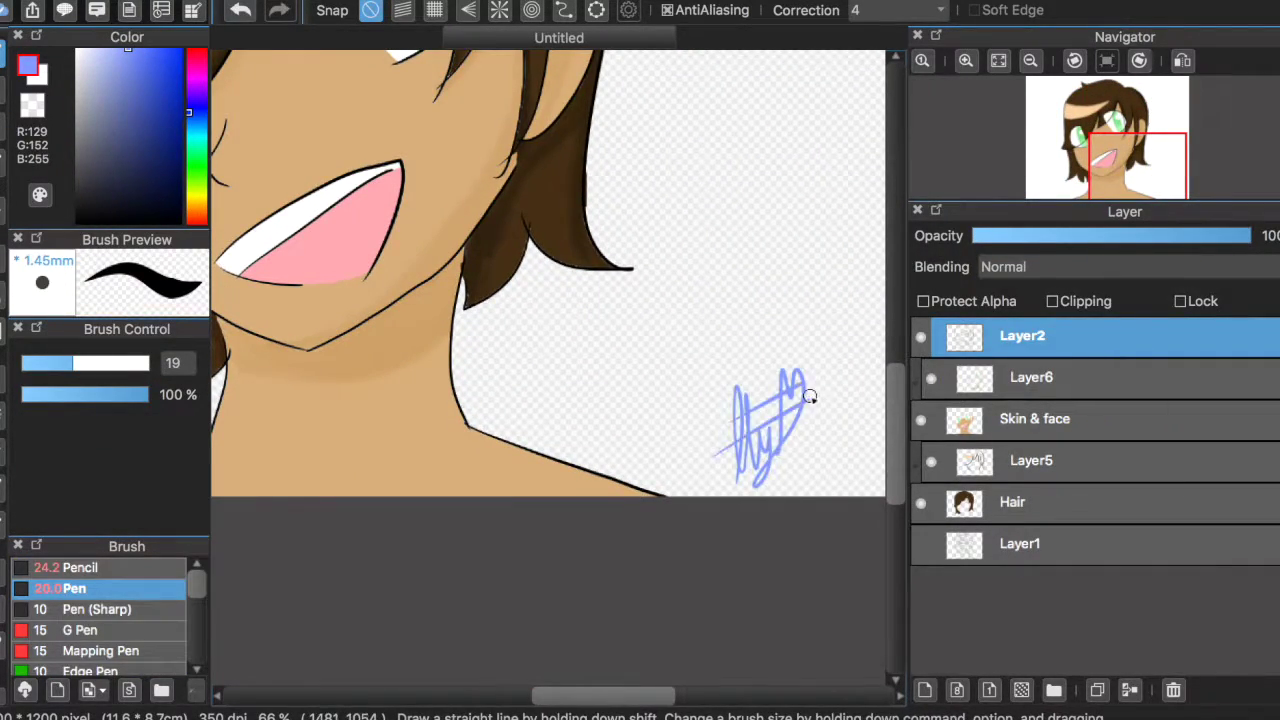